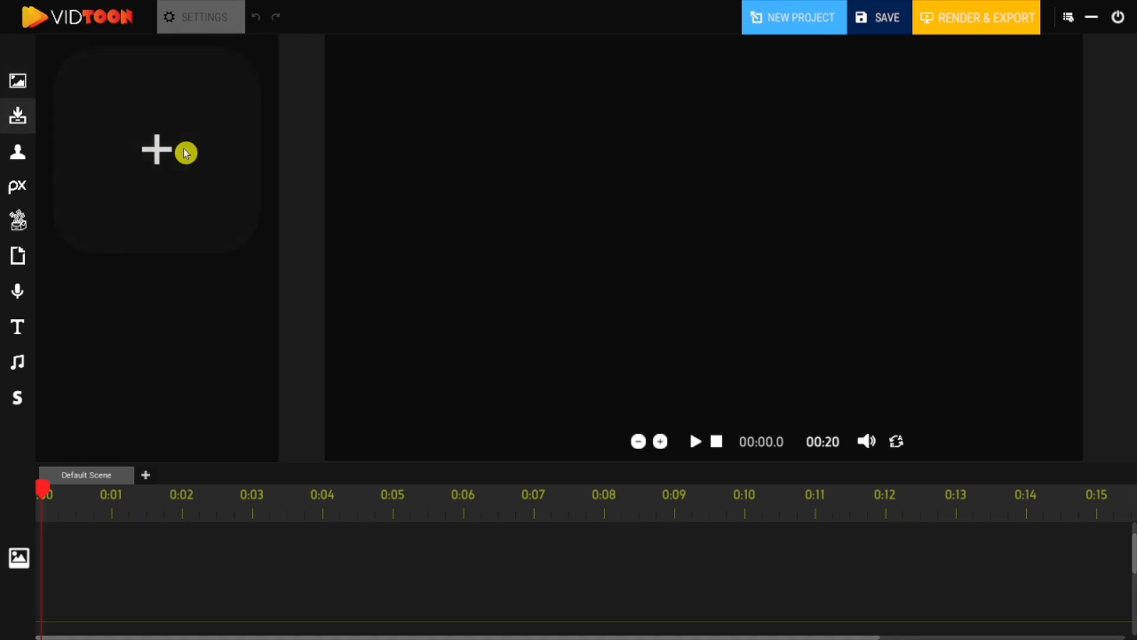
Upload a car showroom illustration into the media library.
left_click(170, 182)
scroll(650, 286, "up", 1)
double_click(652, 287)
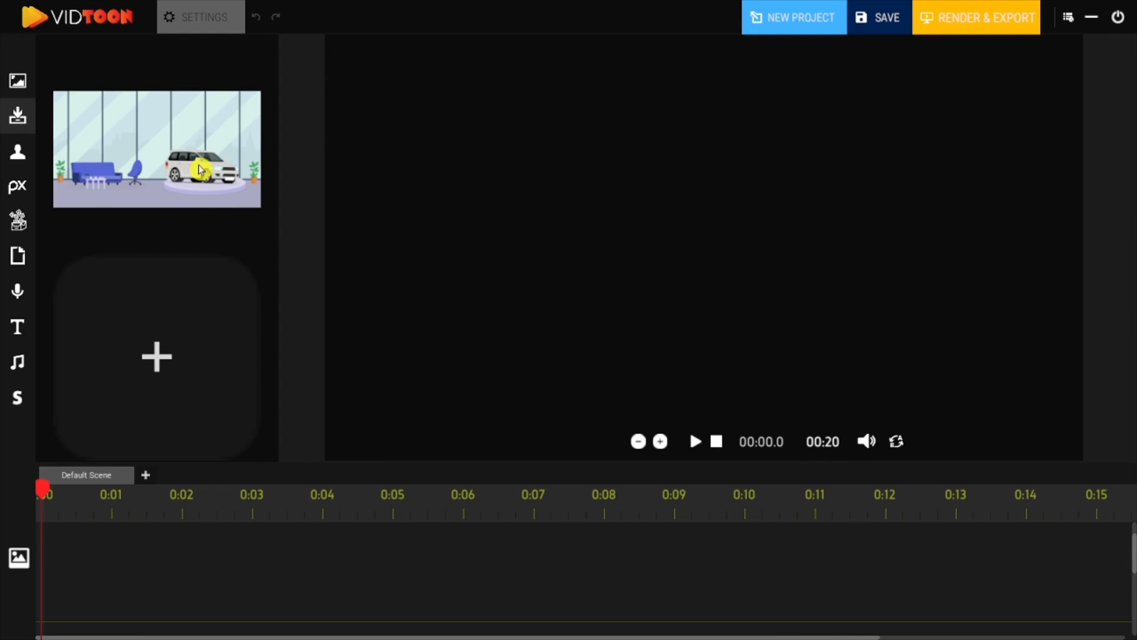
Place the showroom image on the canvas and stretch it to fill the whole frame.
left_click_drag(199, 171, 417, 96)
left_click_drag(507, 132, 1094, 498)
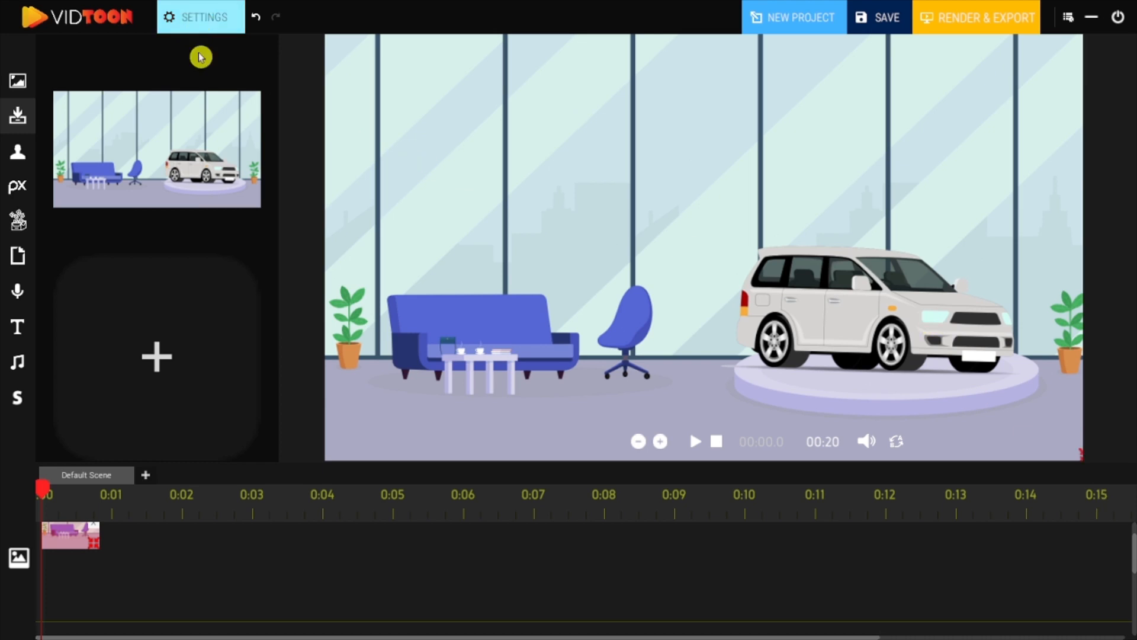
Extend the showroom image's clip on the timeline to about 15.5 seconds.
left_click(212, 12)
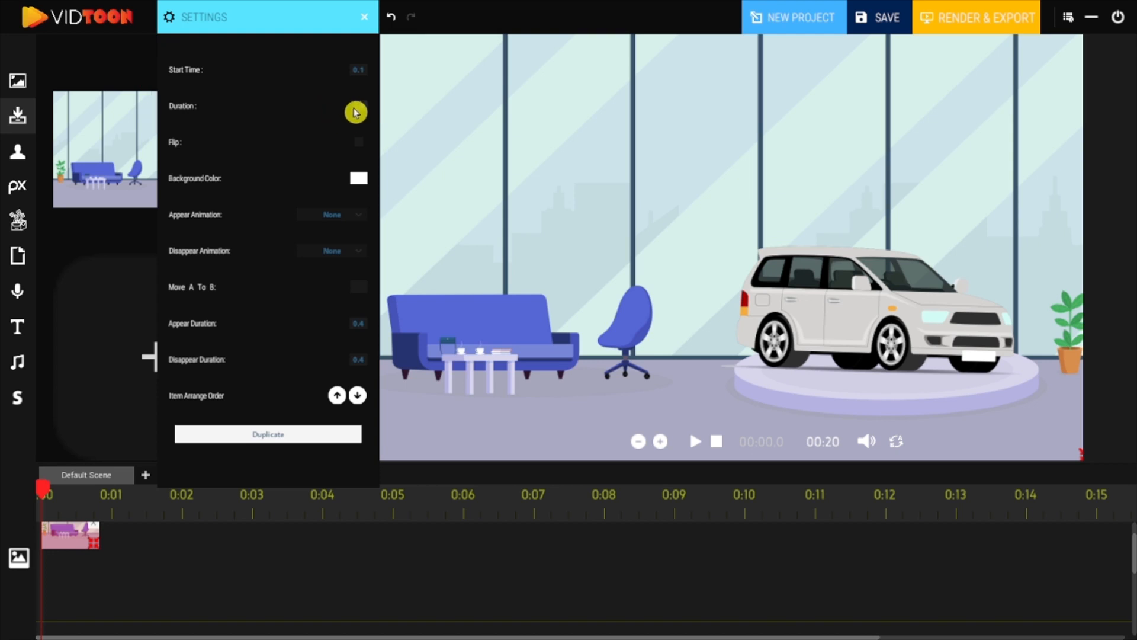
left_click_drag(94, 544, 548, 547)
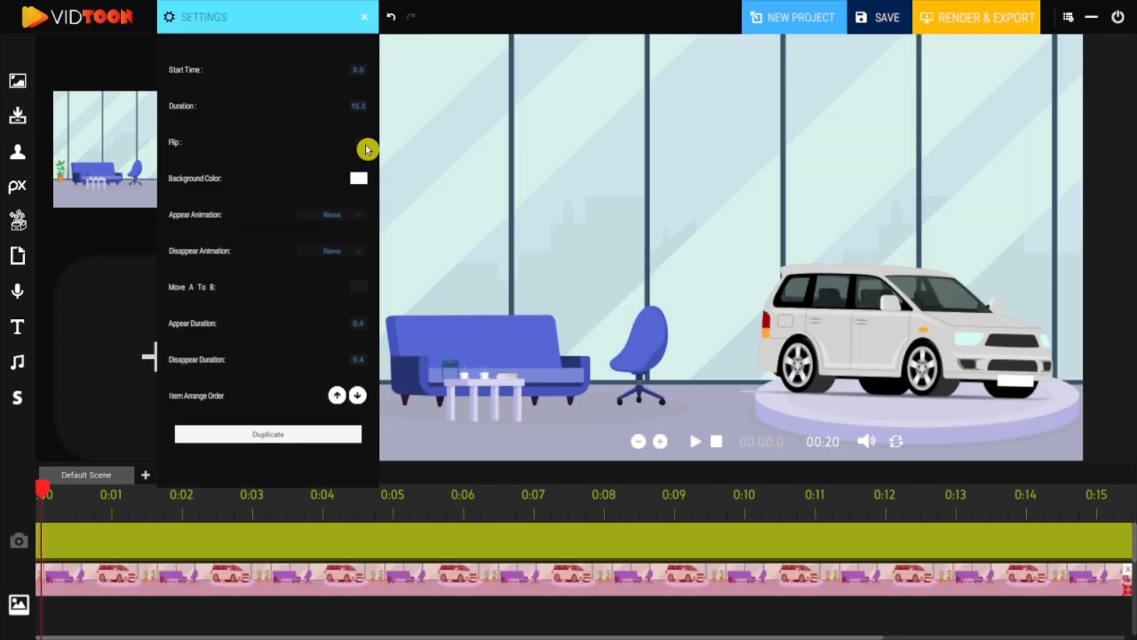
Toggle the image's flip on and off, then set its background color to white #FFFFFF.
left_click(360, 146)
left_click(360, 145)
left_click(359, 181)
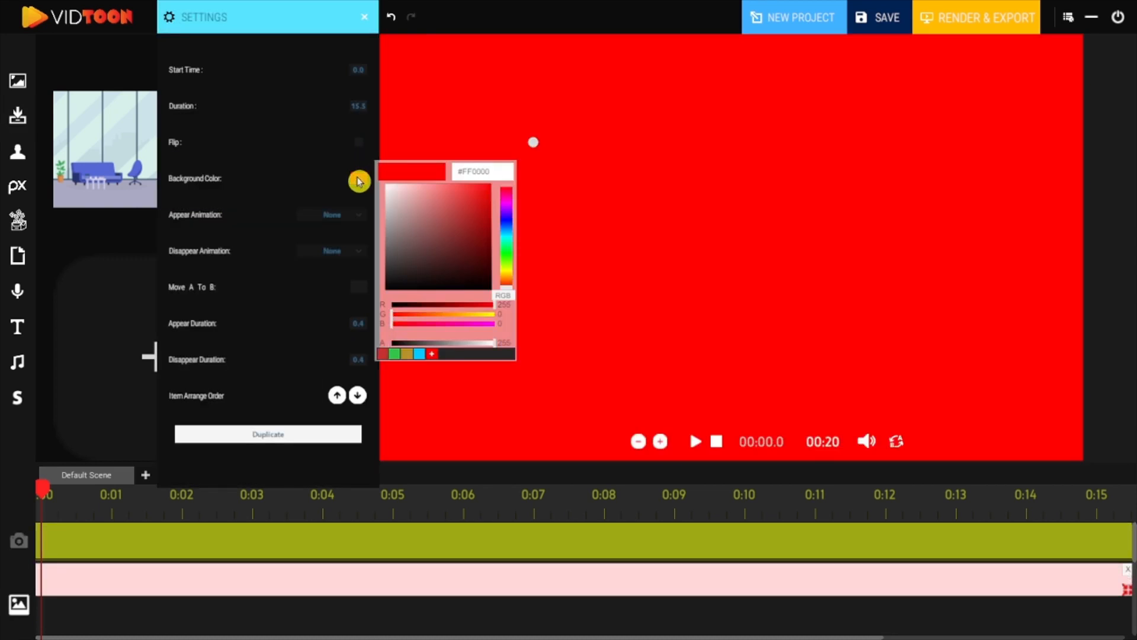
left_click_drag(421, 207, 393, 190)
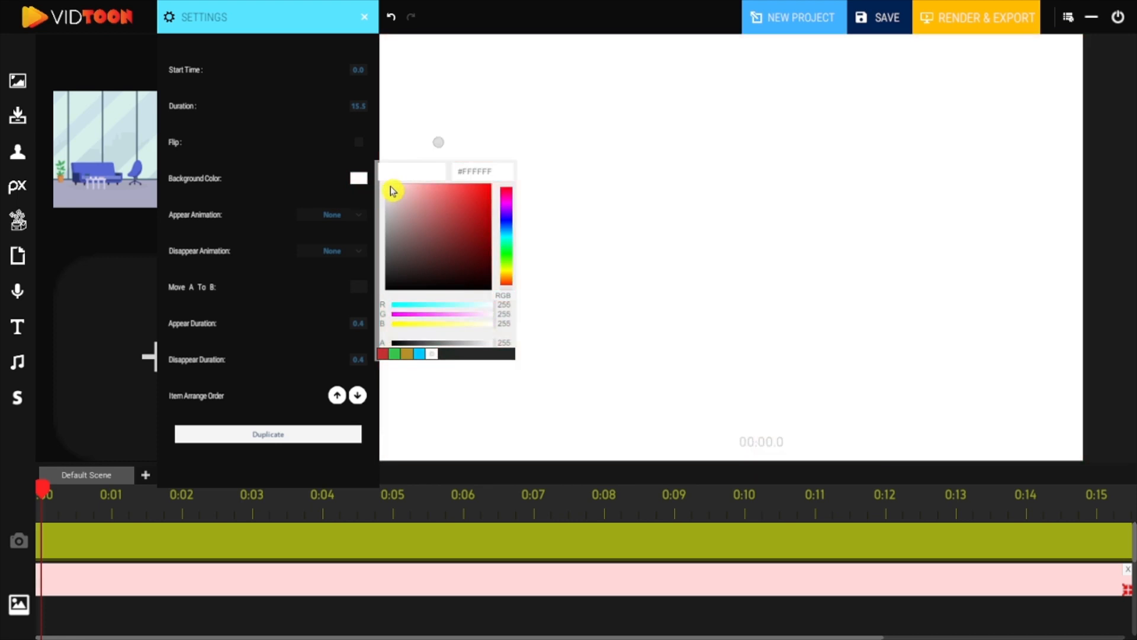
Set the showroom image's appear animation to Left and its disappear animation to Right.
left_click(358, 218)
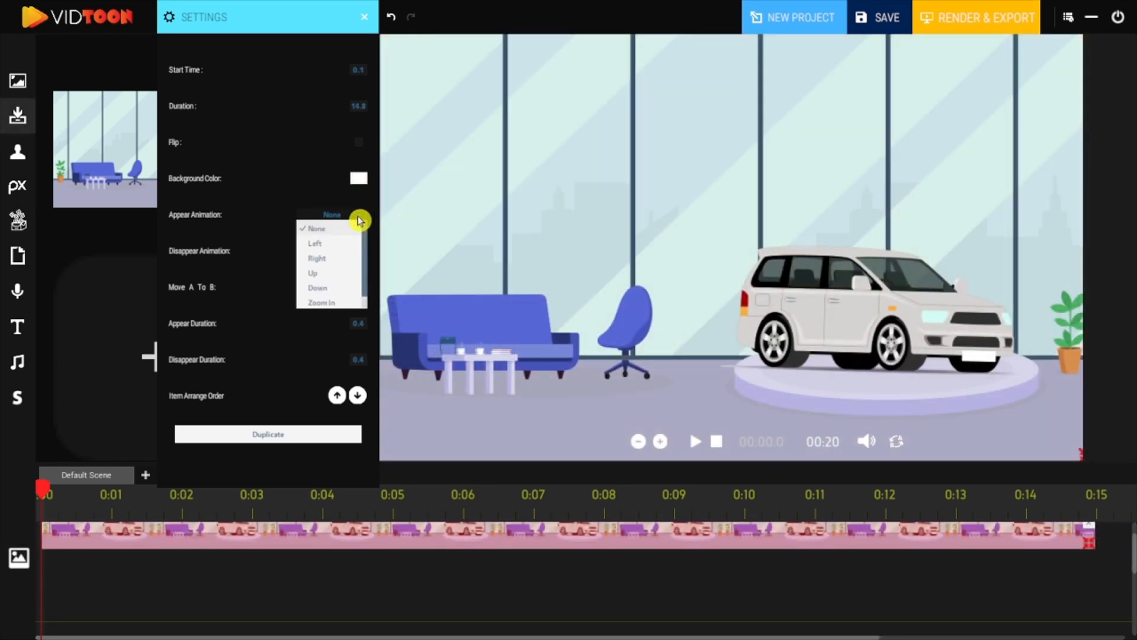
left_click(338, 243)
left_click(352, 251)
left_click(319, 294)
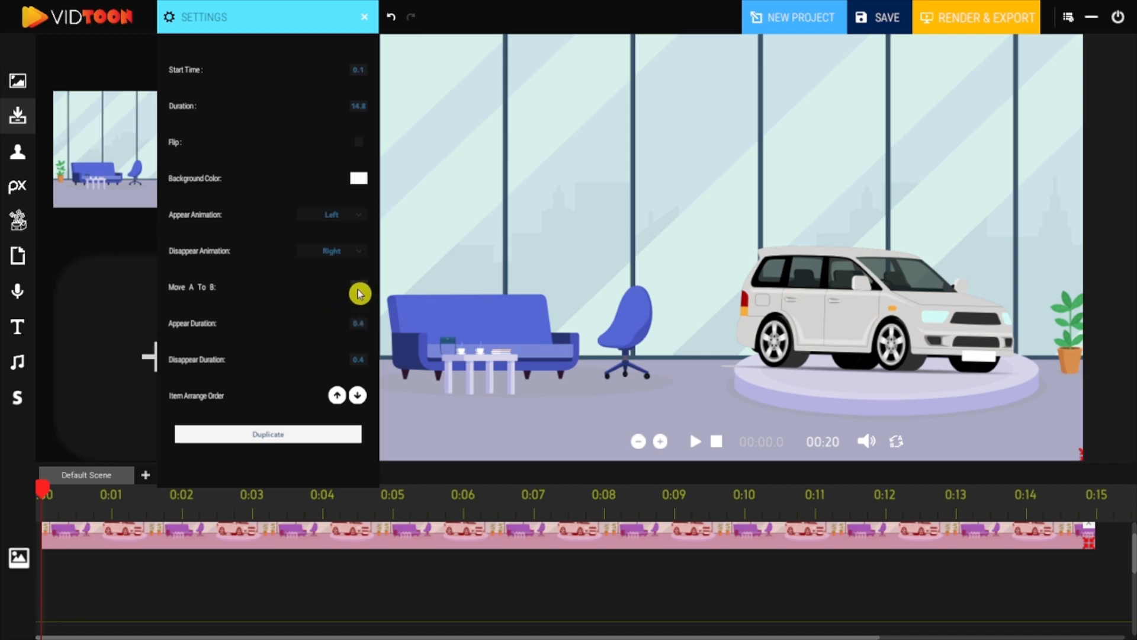
Try enabling Move A to B for the showroom image.
left_click(359, 290)
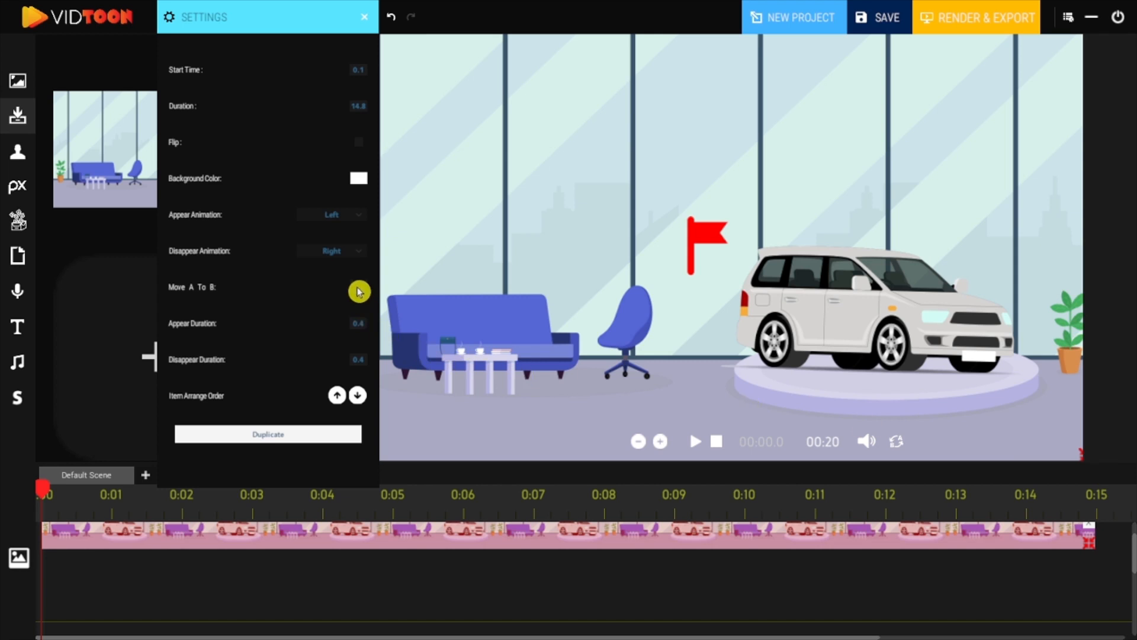
left_click(359, 291)
Add the car park background from the library after the showroom clip and stretch it to fill the frame.
left_click_drag(836, 585, 431, 584)
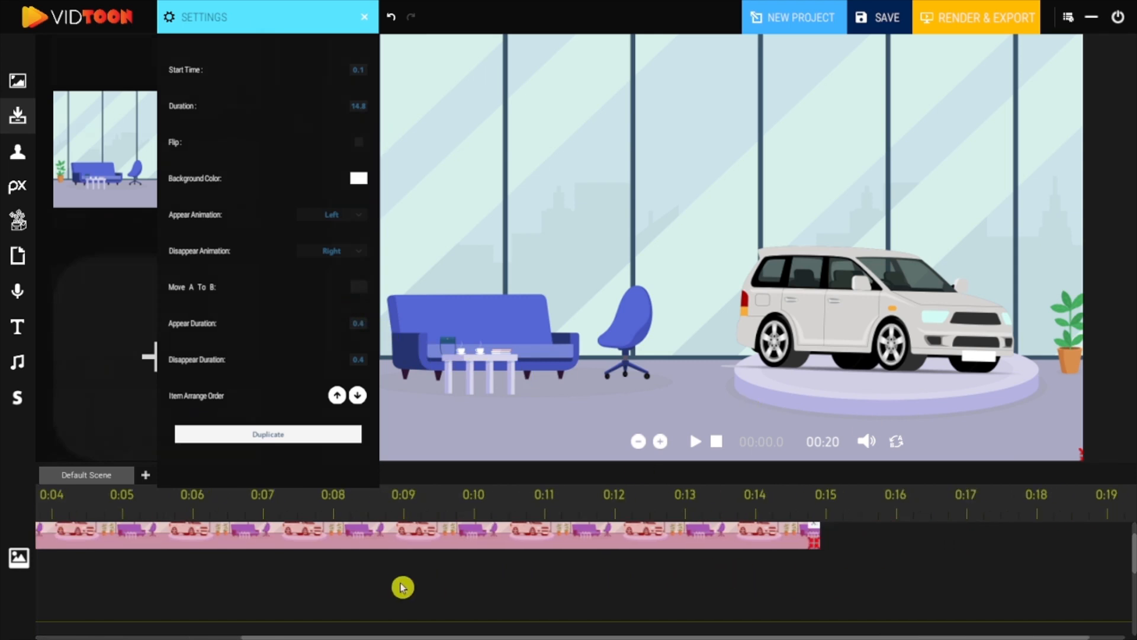
left_click(17, 81)
left_click_drag(187, 198, 852, 564)
left_click_drag(405, 94, 399, 81)
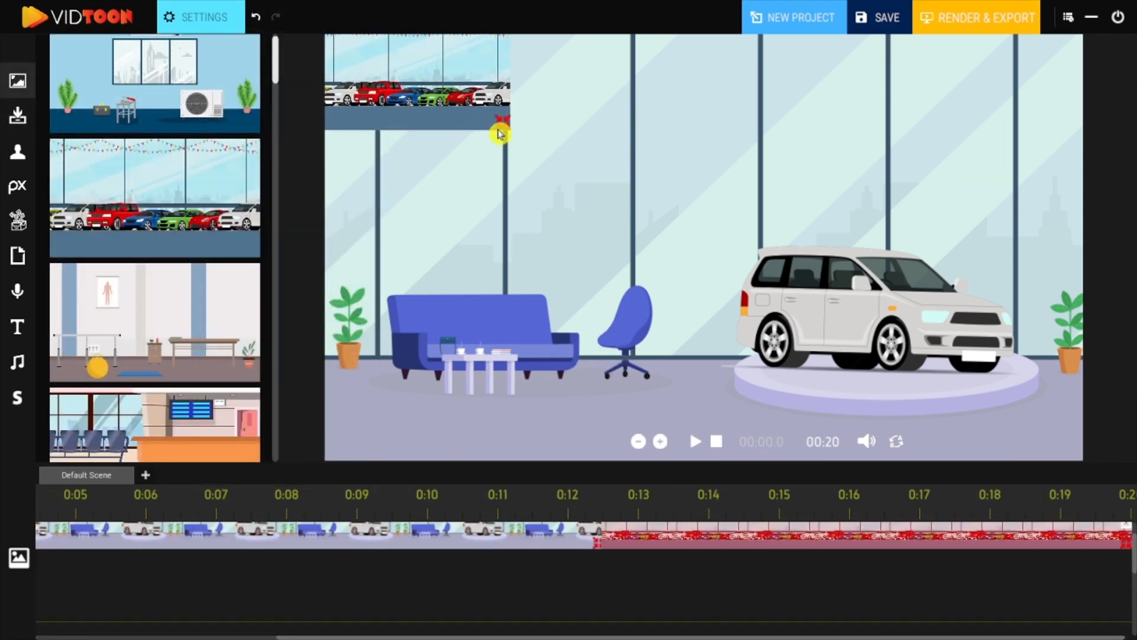
left_click_drag(672, 238, 1092, 495)
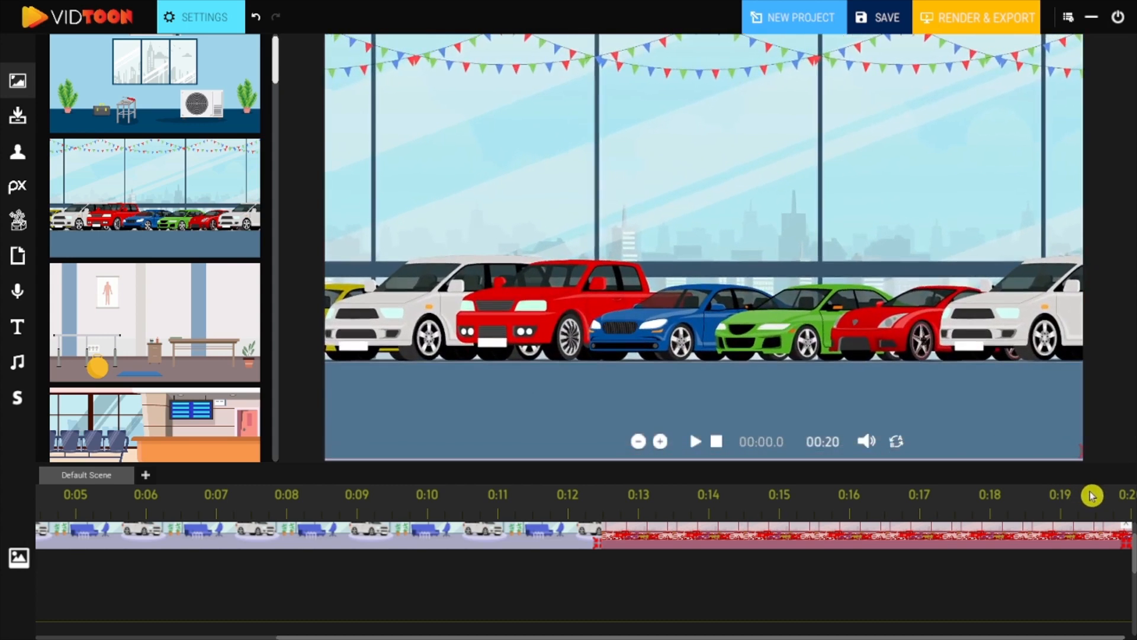
left_click_drag(949, 291, 947, 300)
left_click(716, 441)
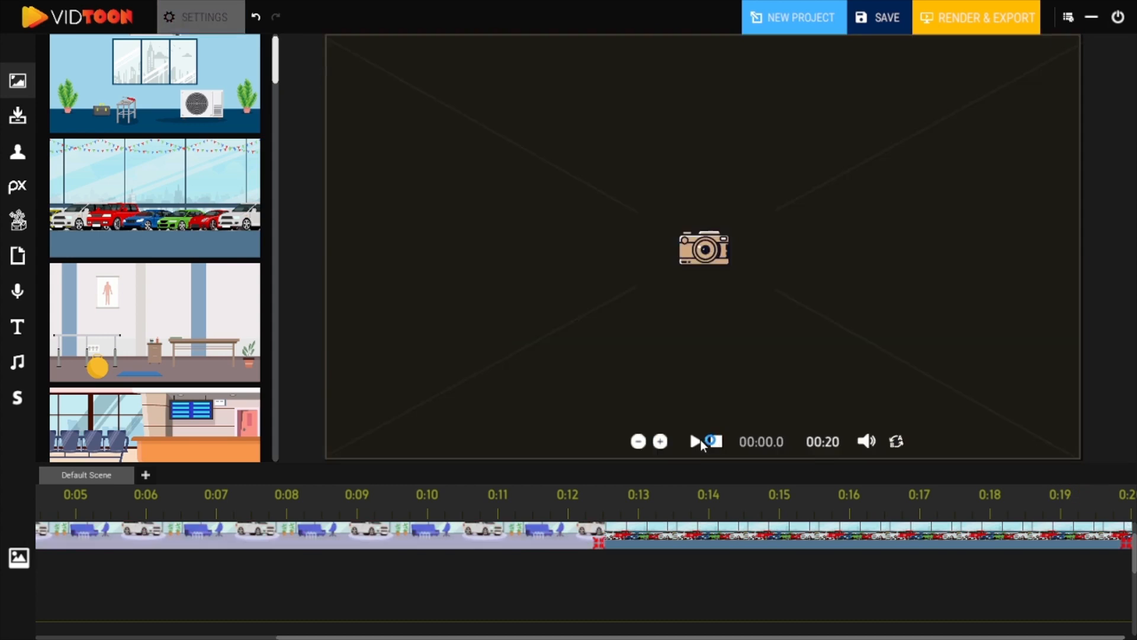
Add the Car Dealer character found by searching "car", enlarge it and place it on the left of the scene.
left_click(644, 485)
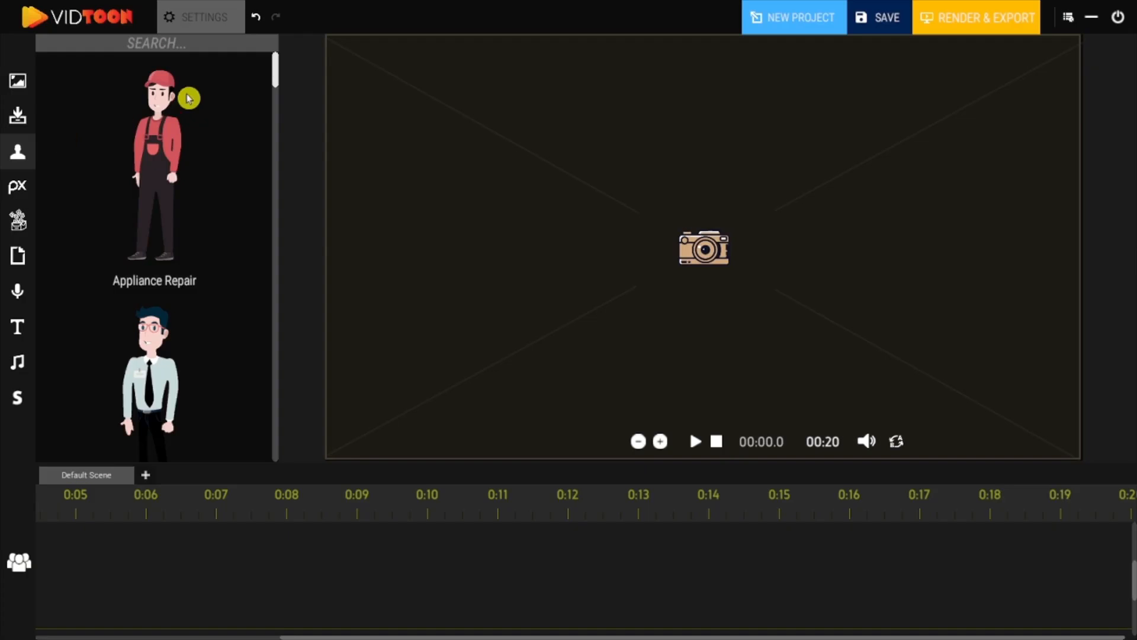
left_click_drag(274, 66, 279, 140)
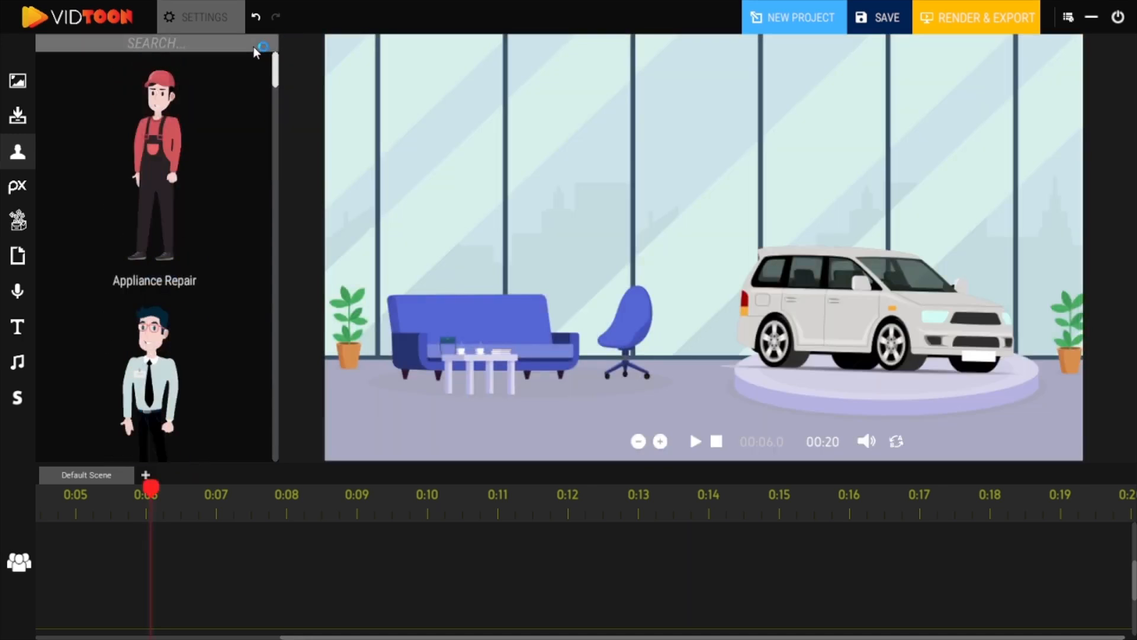
left_click(253, 47)
type("car")
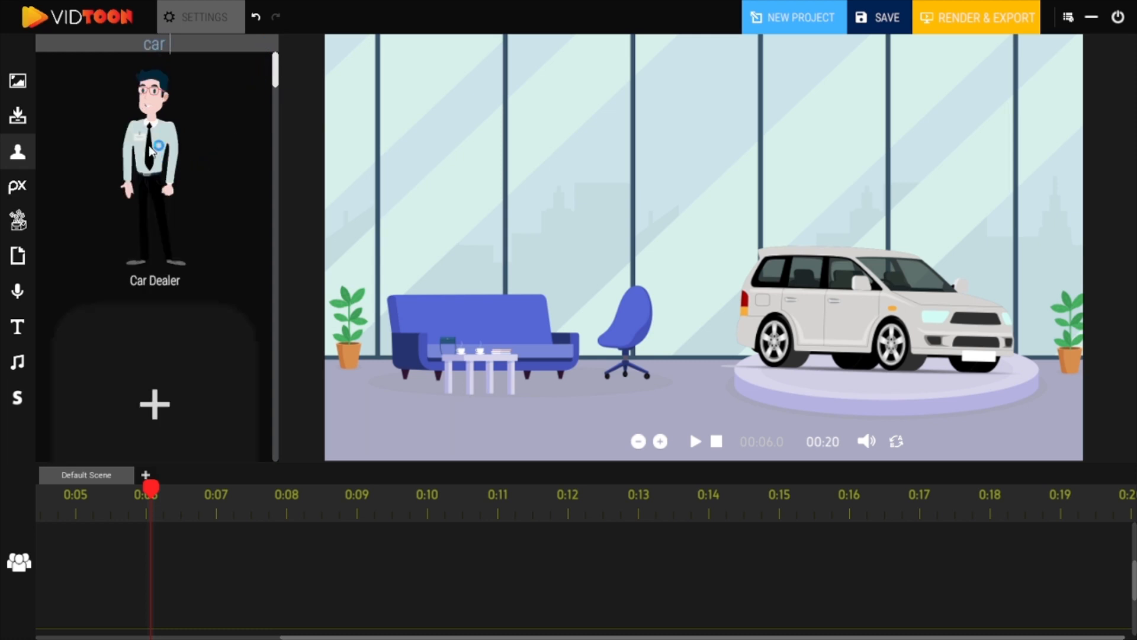
left_click_drag(150, 150, 274, 129)
left_click_drag(737, 199, 738, 206)
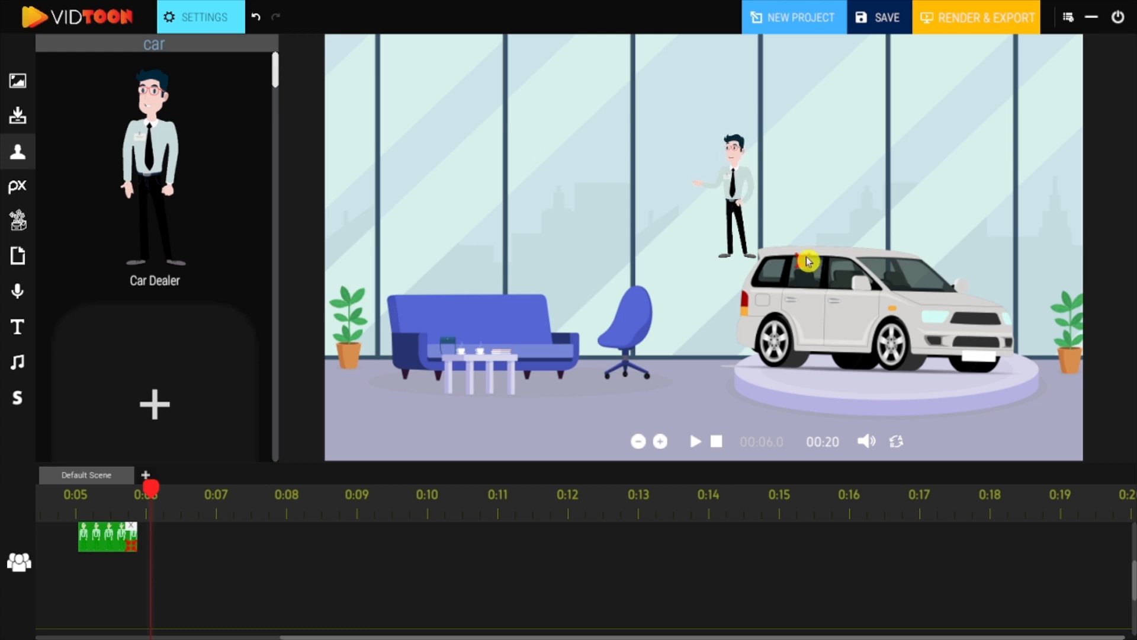
left_click_drag(802, 261, 1044, 450)
left_click_drag(906, 337, 431, 256)
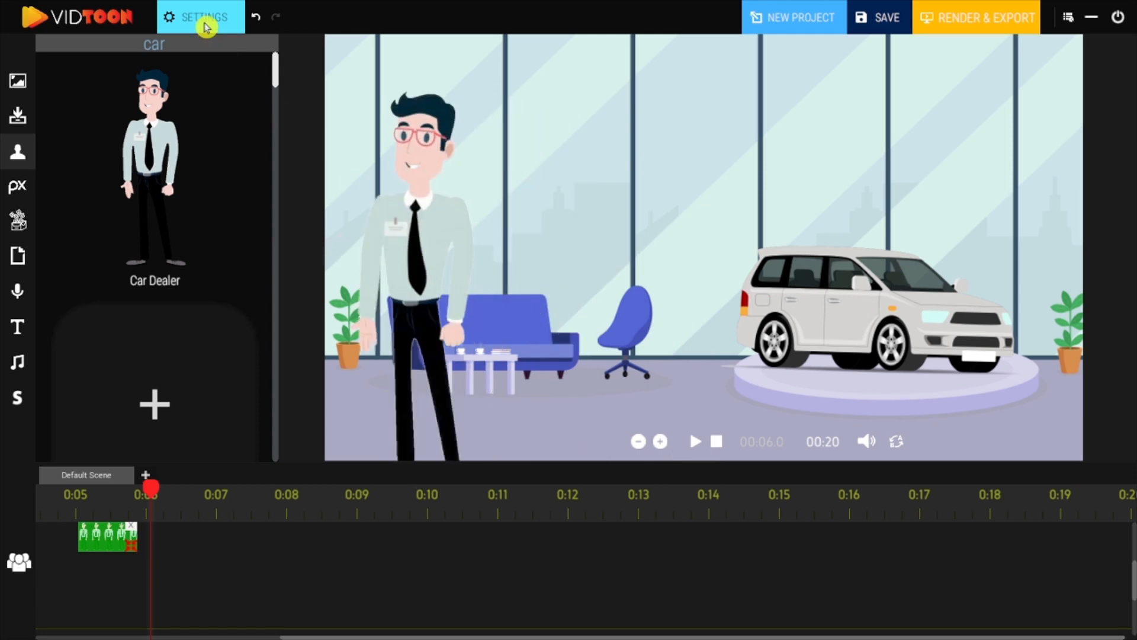
Change the Car Dealer's animation to the second Speaking variant.
left_click(207, 24)
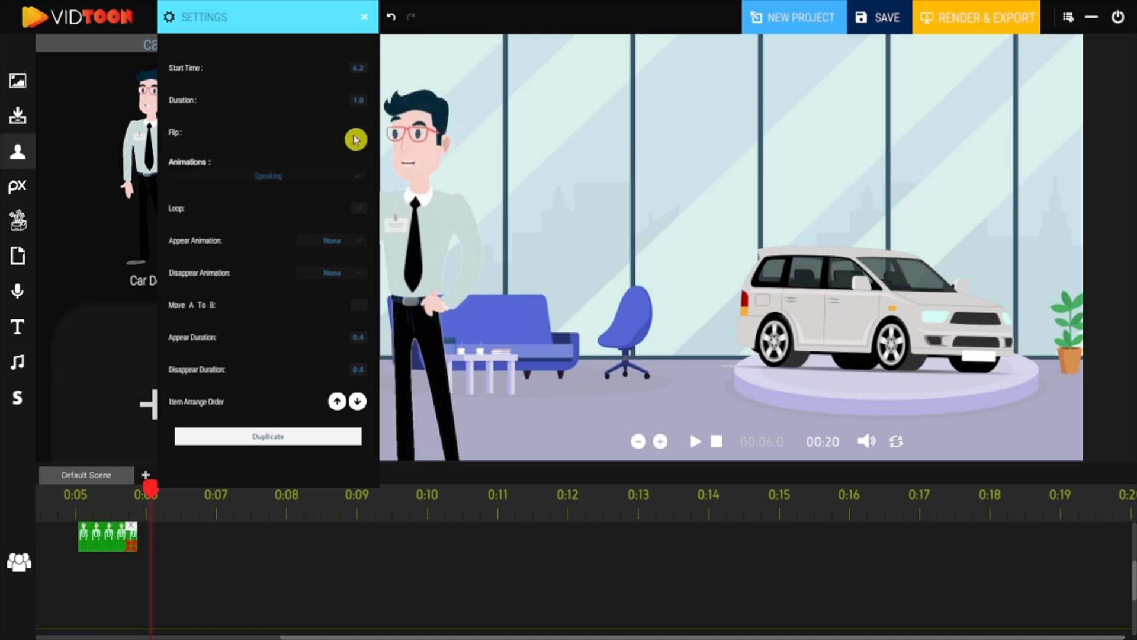
left_click(360, 177)
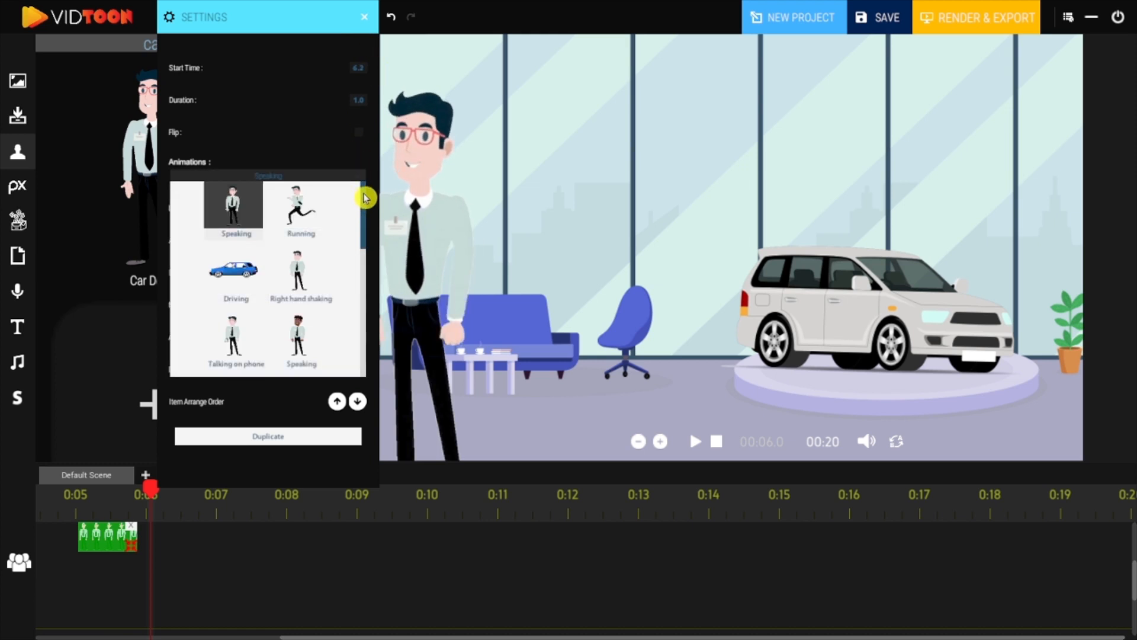
left_click_drag(365, 207, 366, 230)
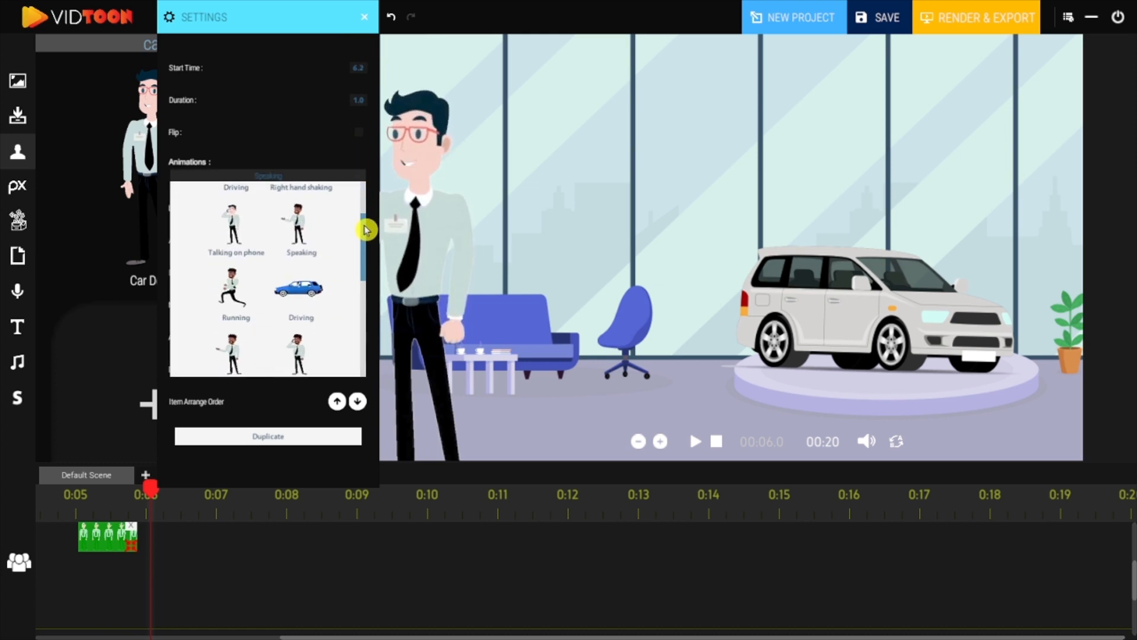
left_click(301, 238)
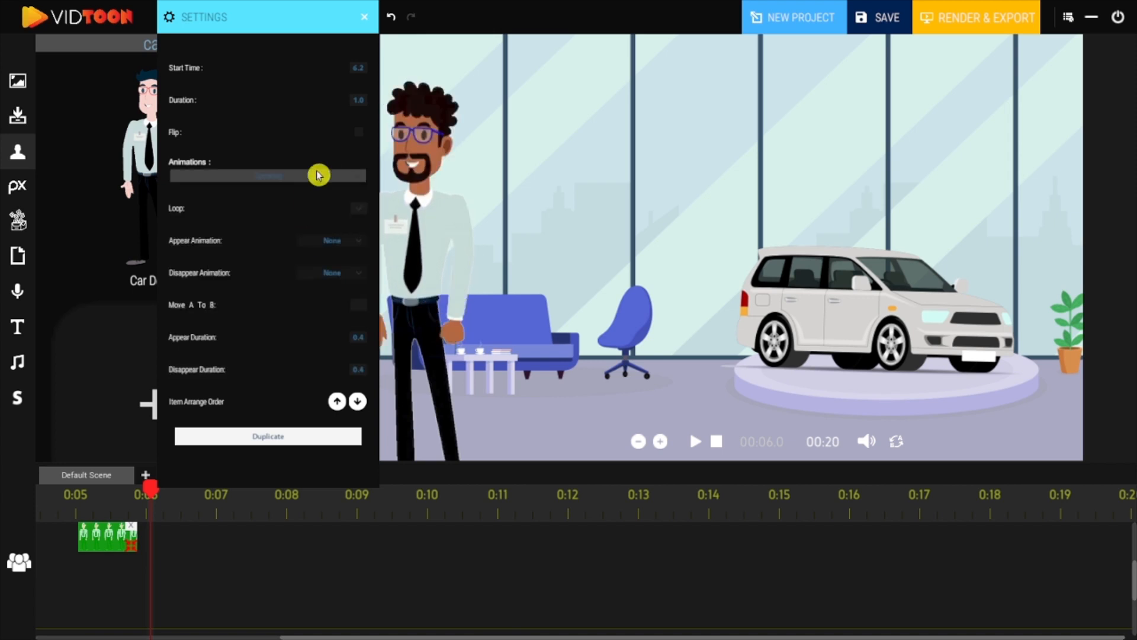
left_click(355, 245)
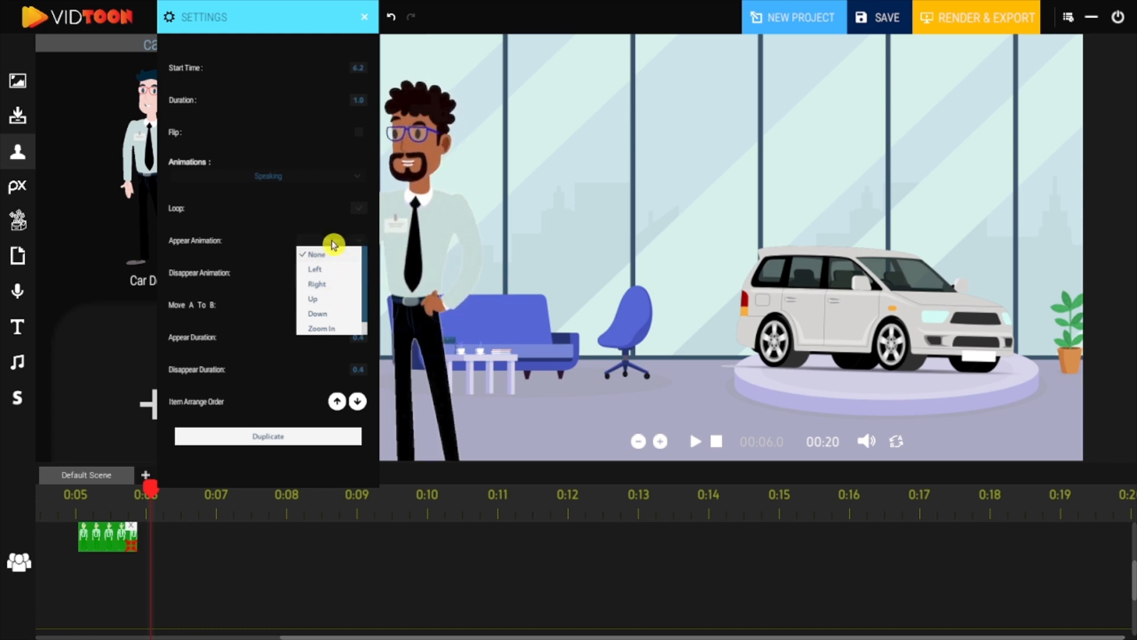
left_click(329, 250)
left_click(329, 276)
scroll(363, 331, "down", 1)
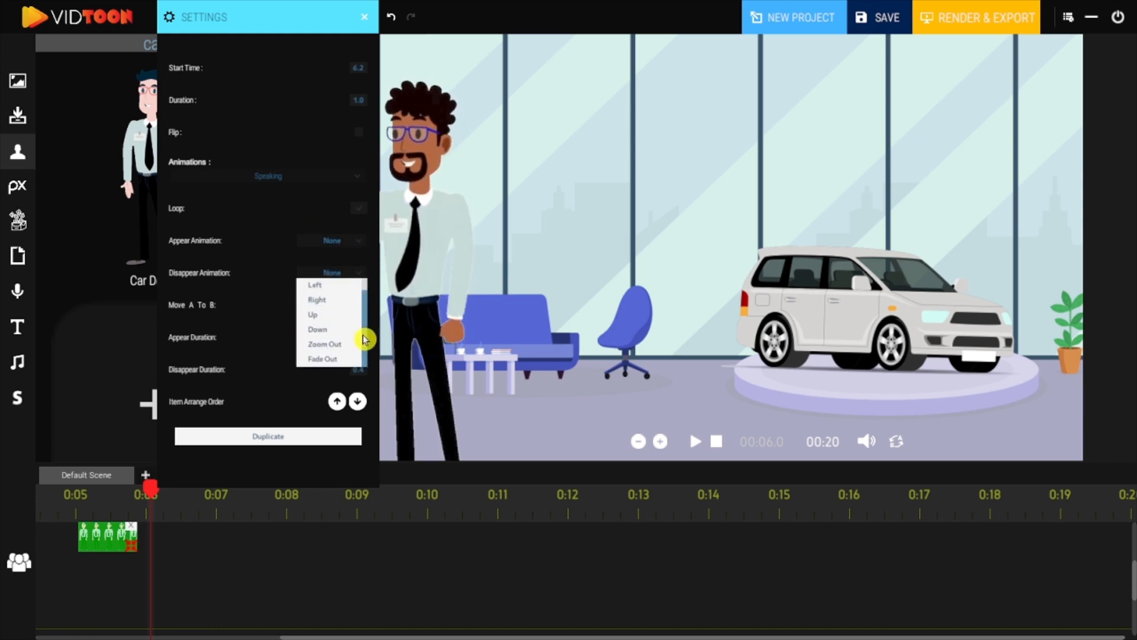
left_click(273, 256)
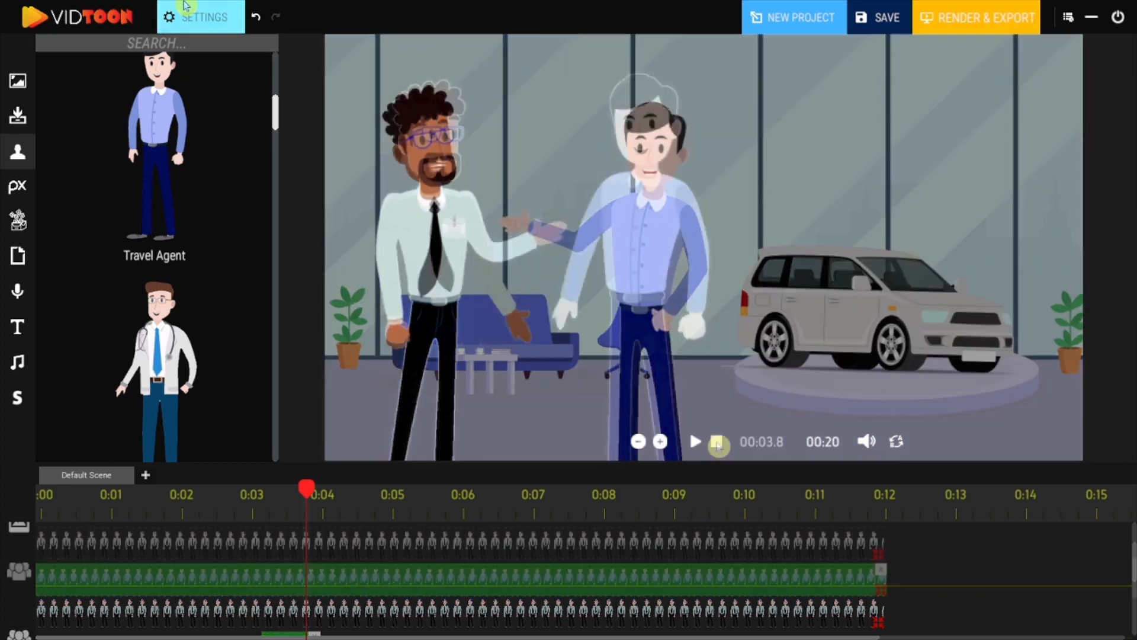
Add a camera zoom from 0:02 to about 0:04, framing the two characters more closely.
left_click(694, 441)
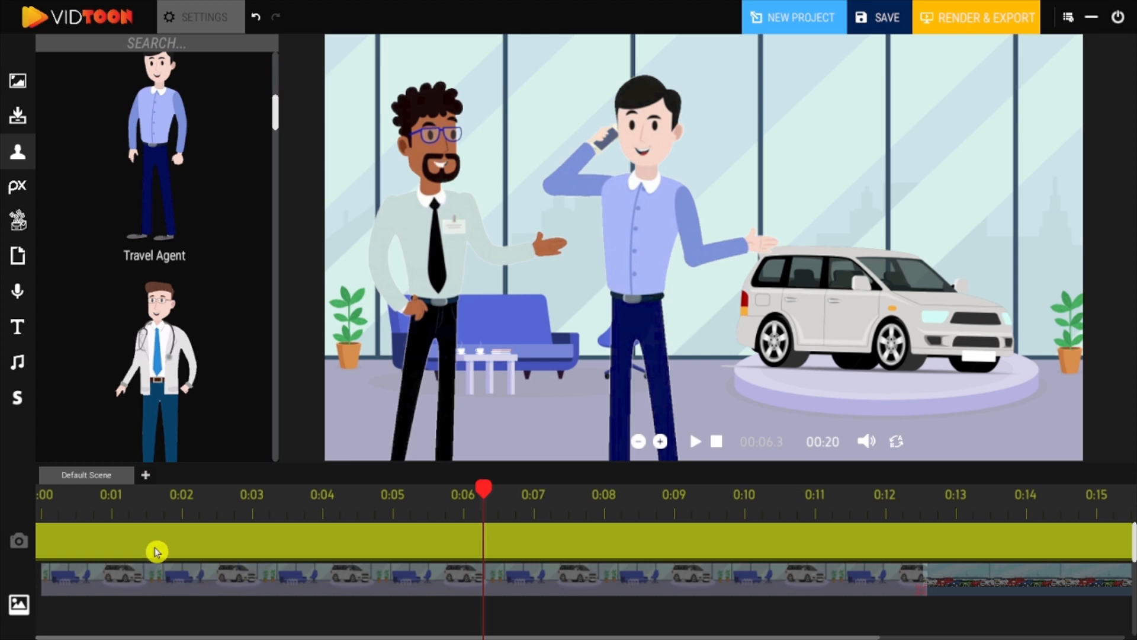
left_click(157, 553)
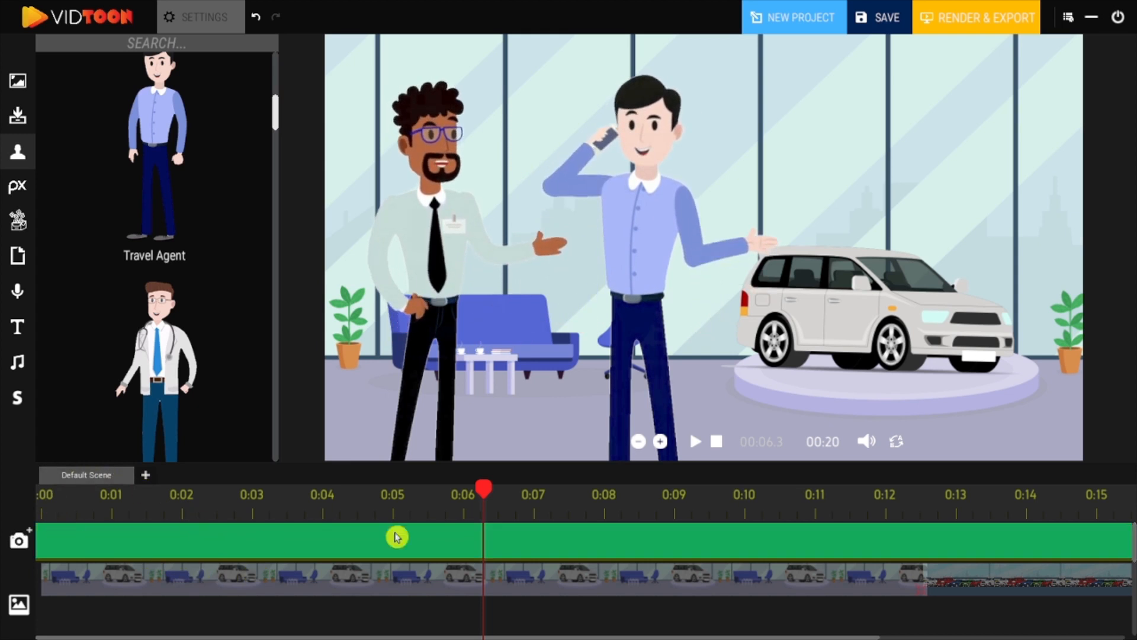
left_click_drag(480, 494, 181, 507)
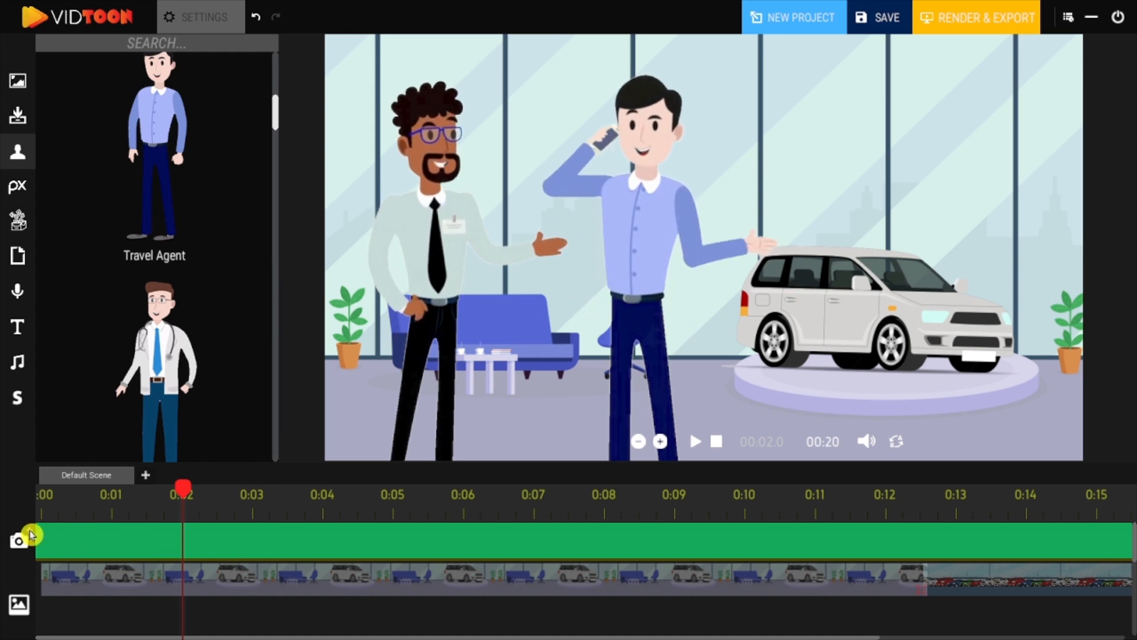
left_click(31, 533)
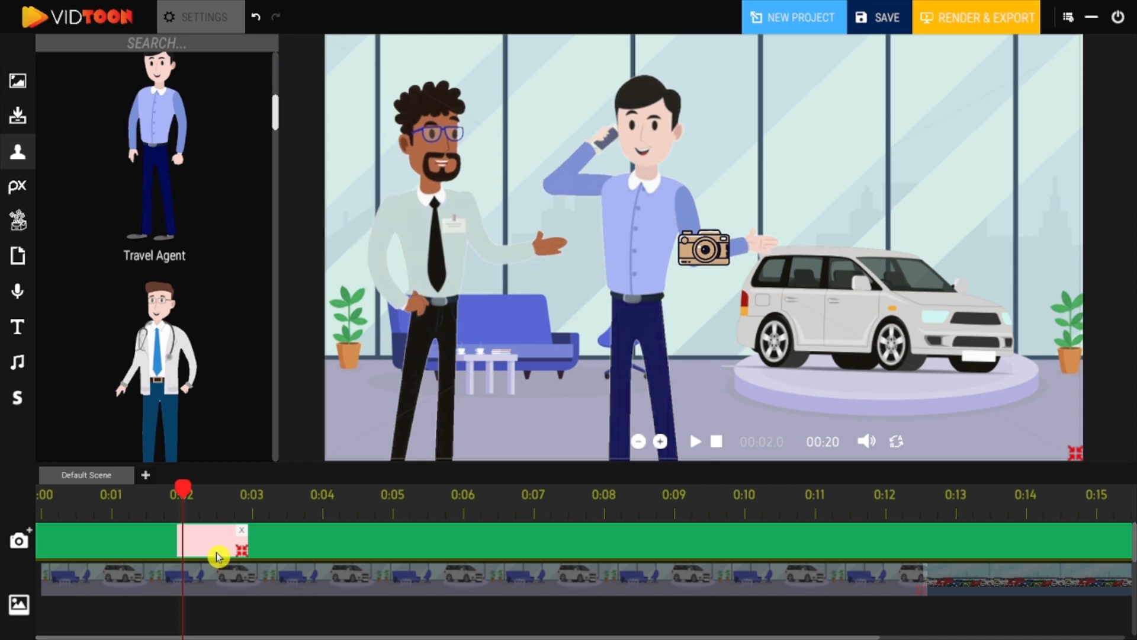
left_click_drag(235, 554, 324, 551)
left_click_drag(1037, 443, 762, 325)
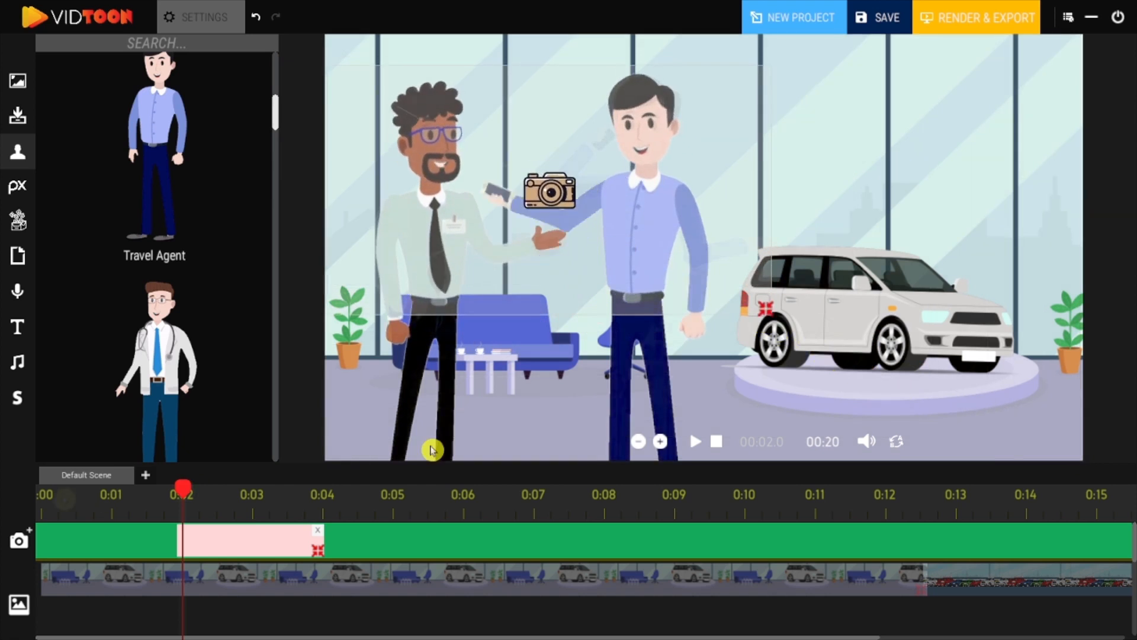
Add a second camera clip from 0:04 to about 0:06 on the camera track.
left_click(694, 443)
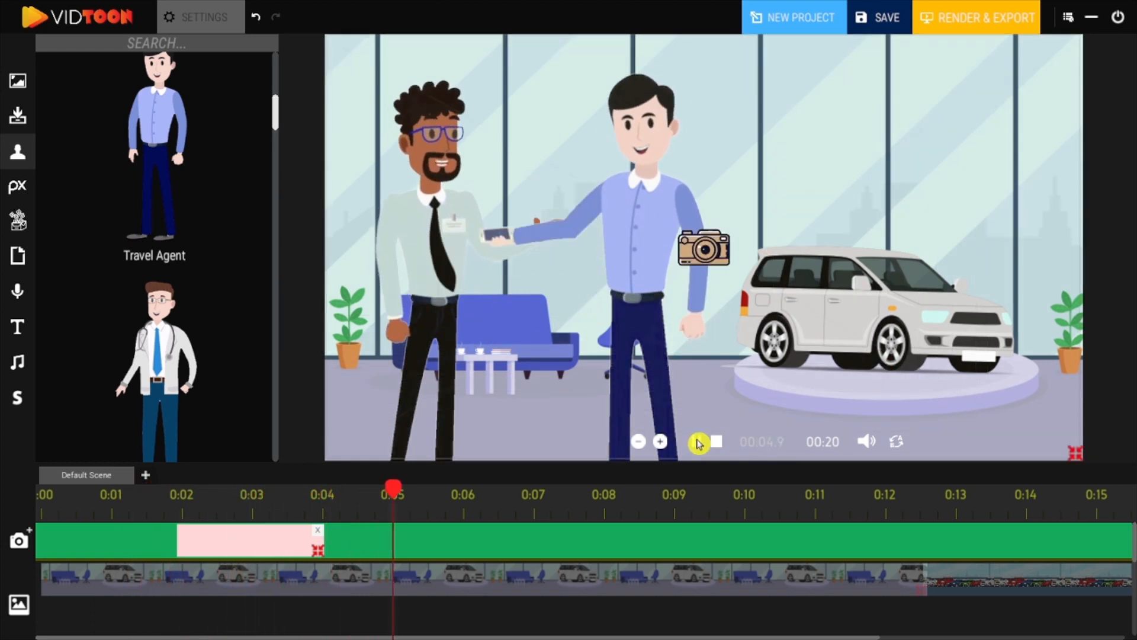
left_click(699, 443)
left_click_drag(398, 491, 323, 508)
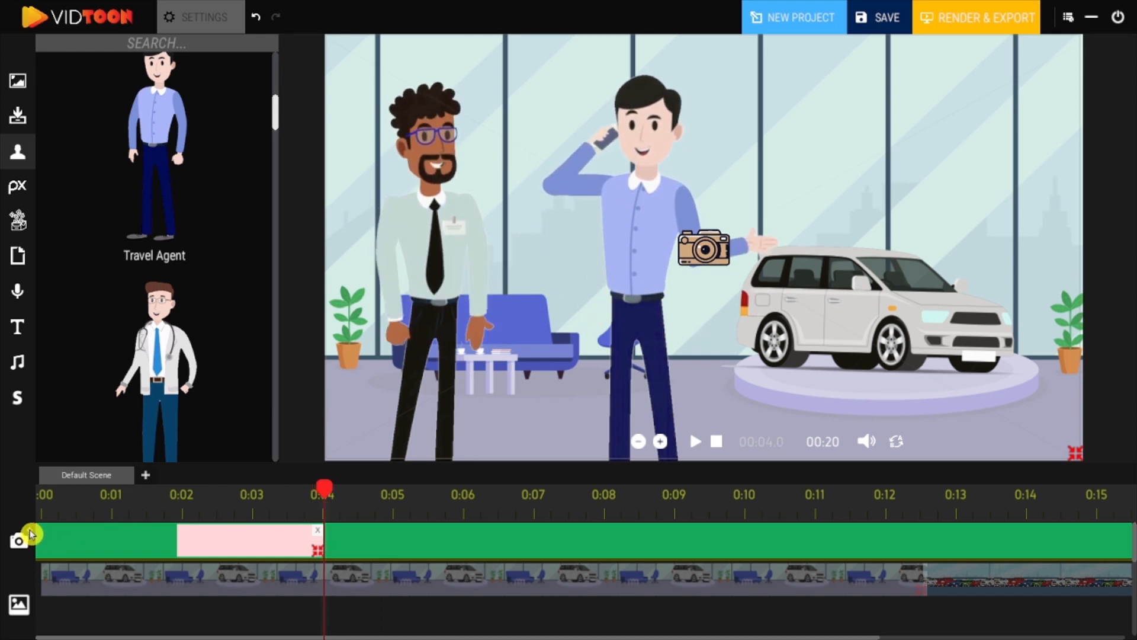
left_click(30, 533)
left_click_drag(386, 552, 466, 553)
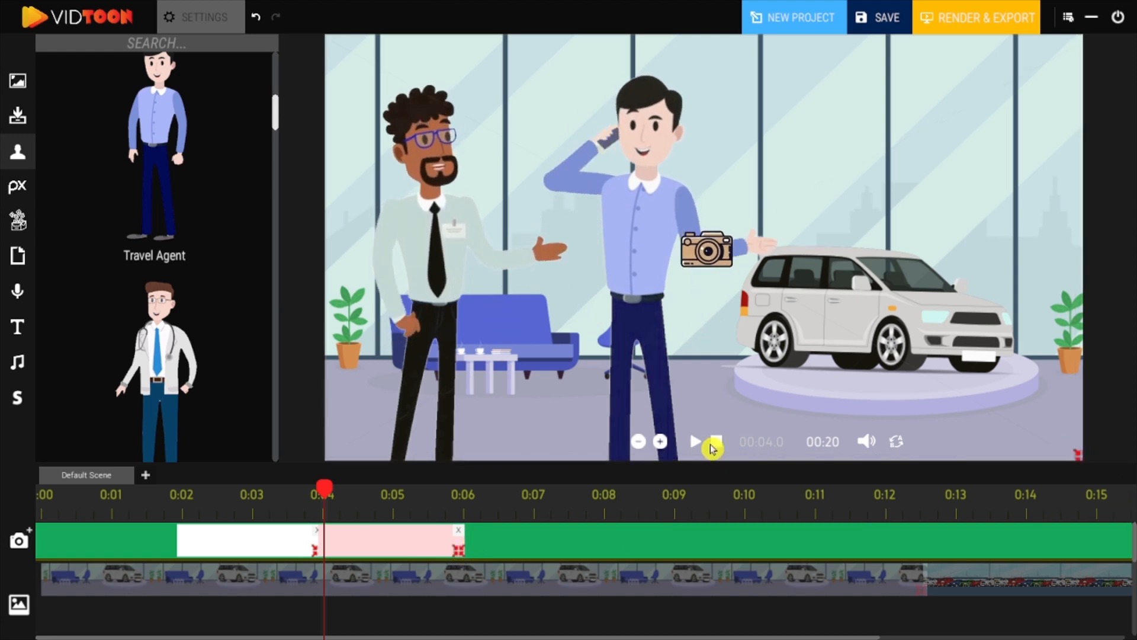
Play back the animation from the start to preview it.
left_click(696, 443)
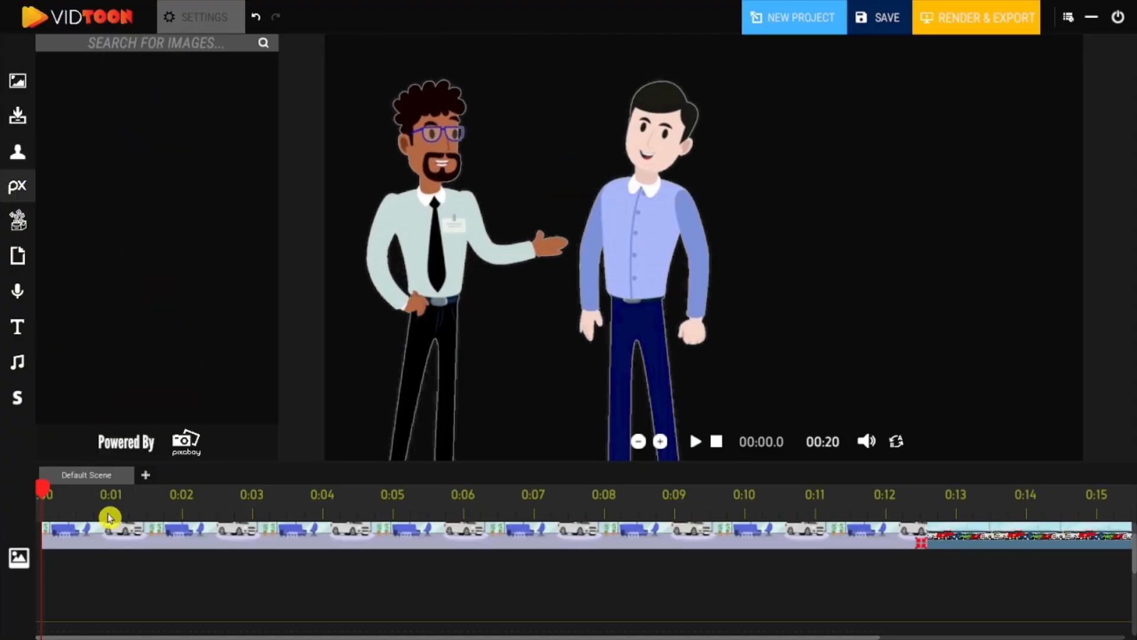
left_click(124, 497)
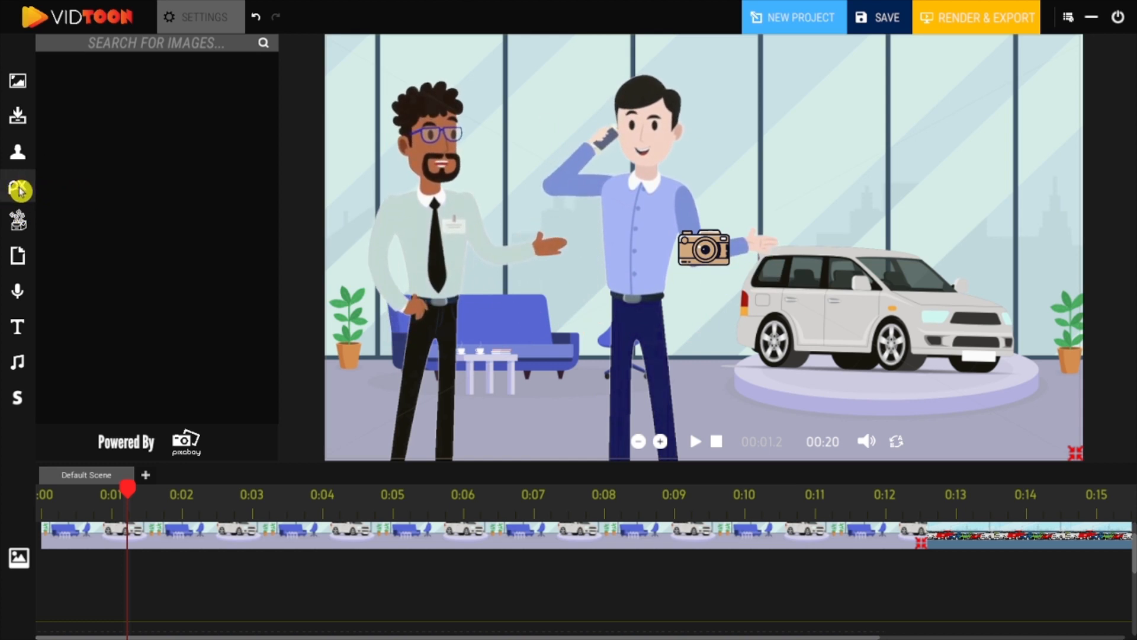
Search the Pixabay image library for "question" and download a question-sign image.
left_click(131, 51)
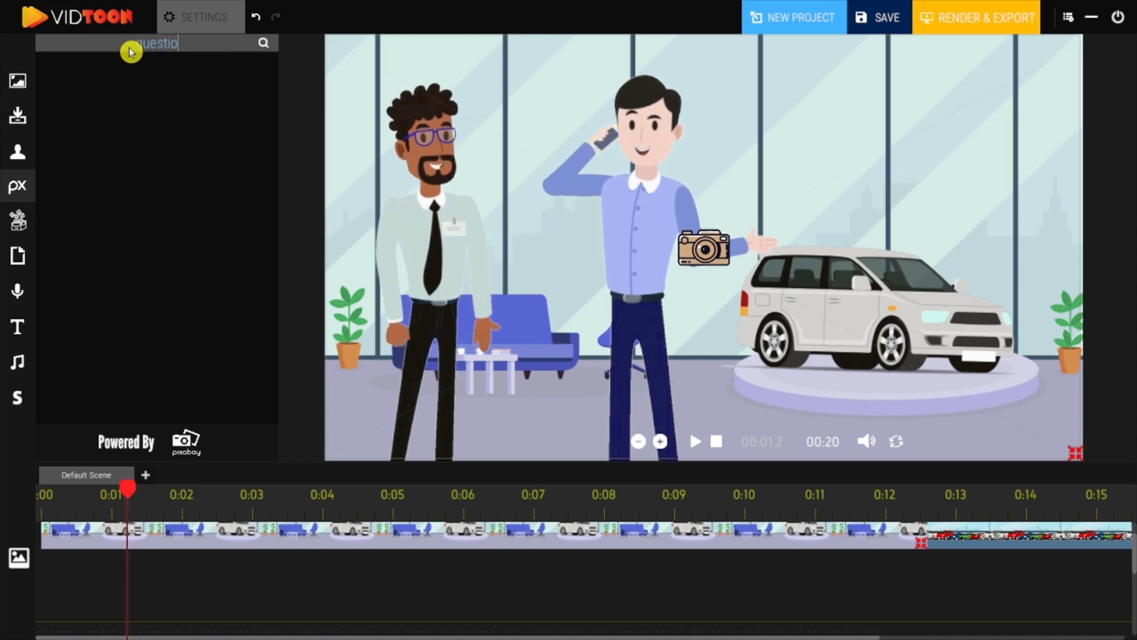
type("question")
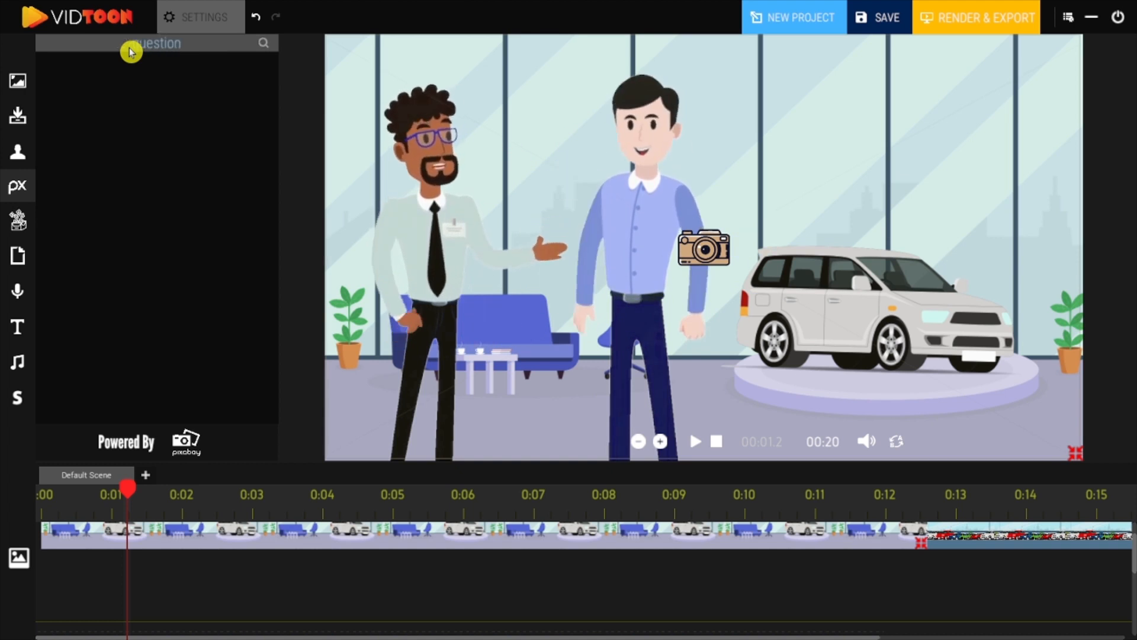
left_click(267, 44)
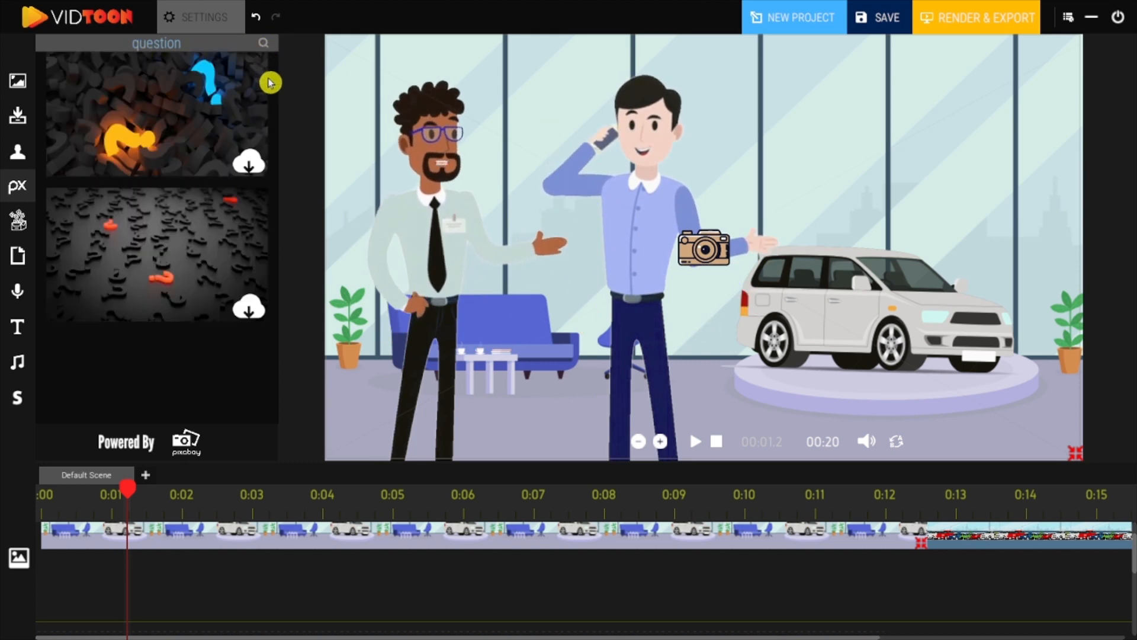
left_click_drag(279, 121, 275, 369)
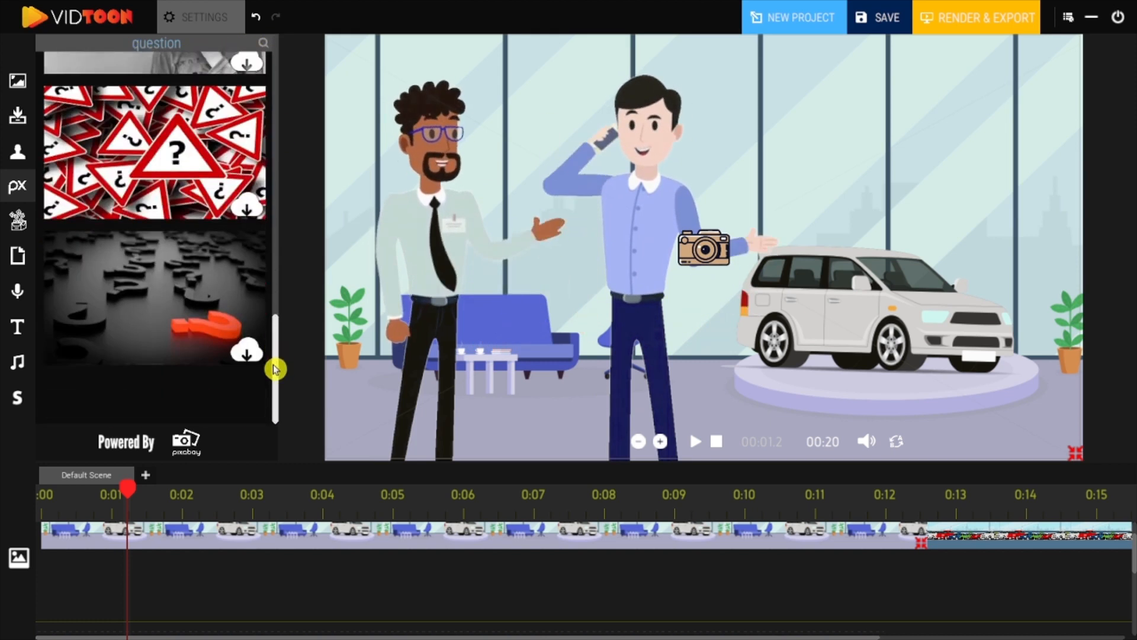
left_click(246, 206)
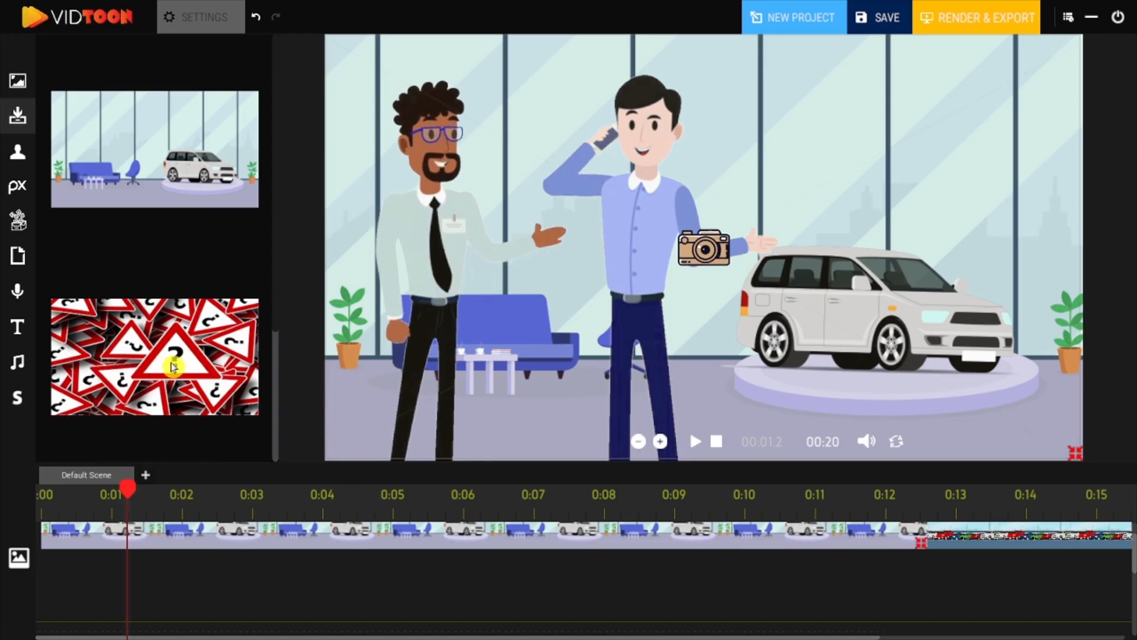
Try placing the question-sign image above the car with a Move A To B animation, then delete it.
left_click(172, 366)
left_click_drag(793, 227, 854, 157)
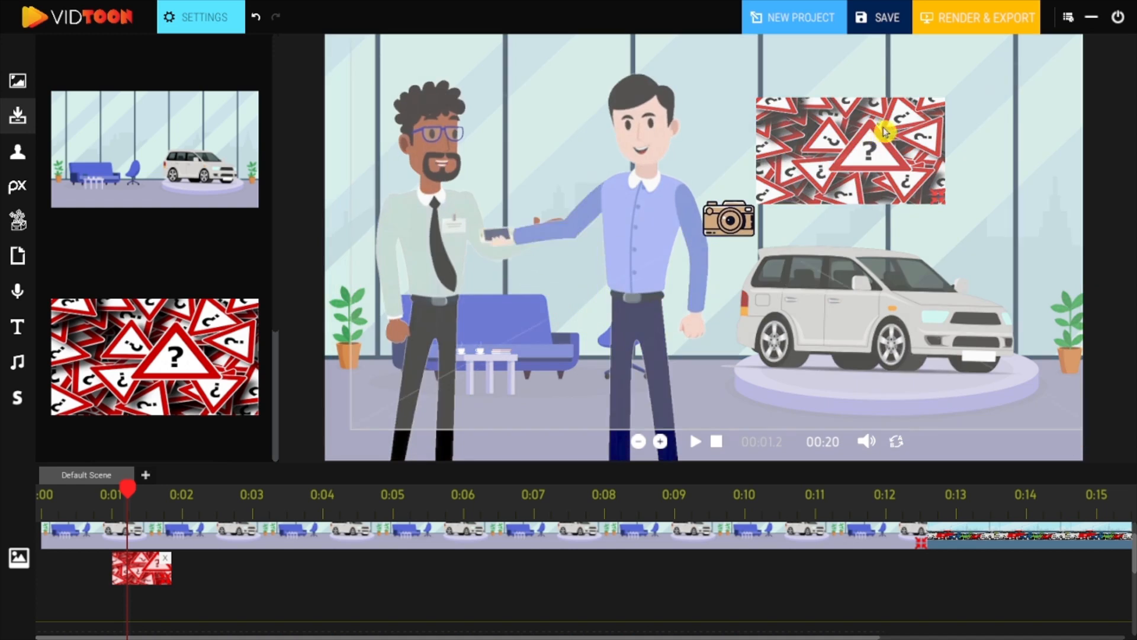
left_click(204, 18)
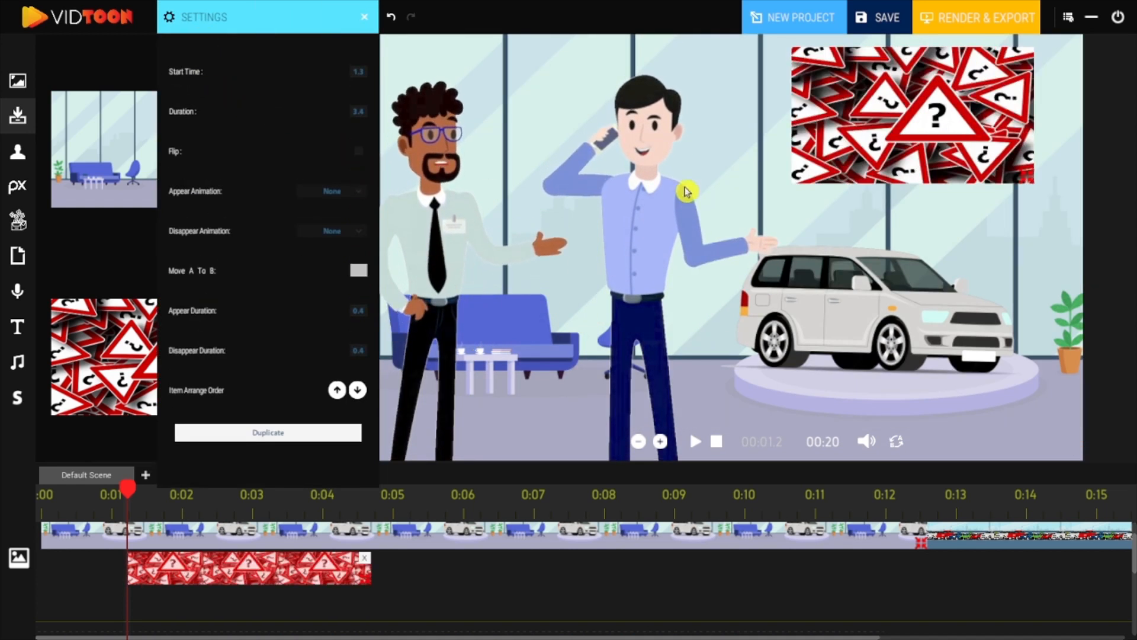
left_click_drag(908, 120, 903, 277)
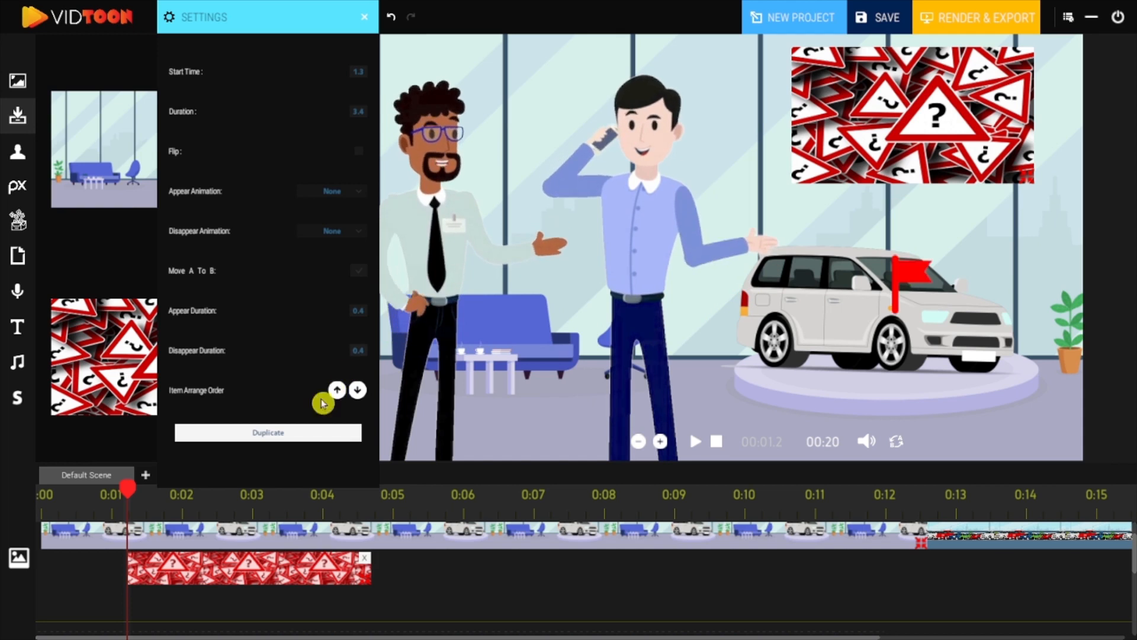
left_click(287, 435)
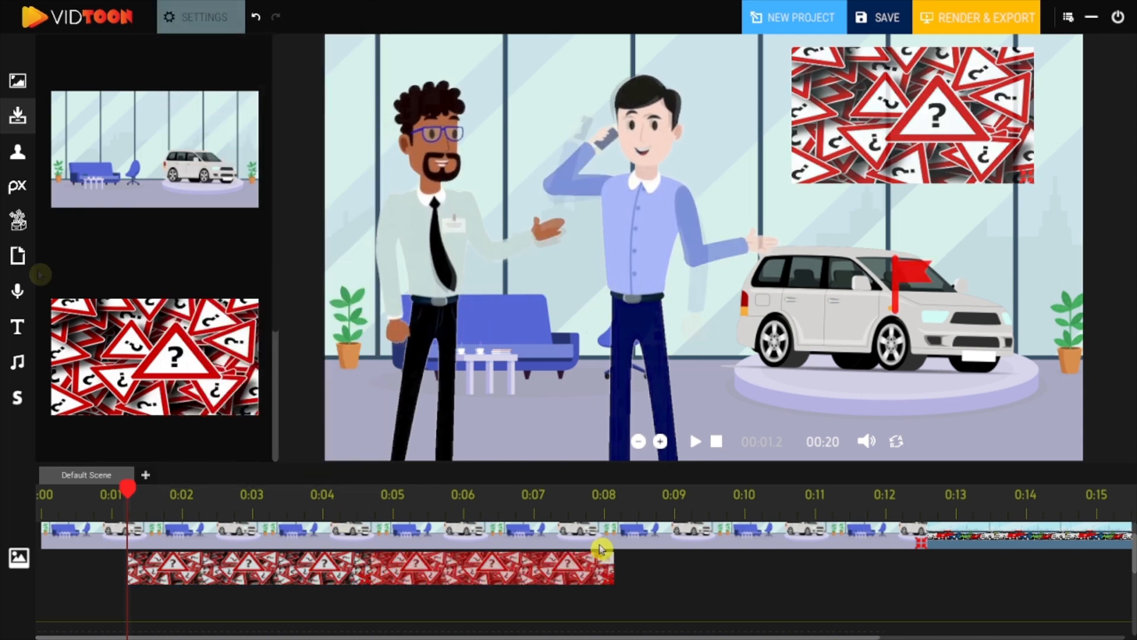
key("Delete")
Search the icon library for "Money" and place the money-and-coins icon above the car.
left_click(19, 220)
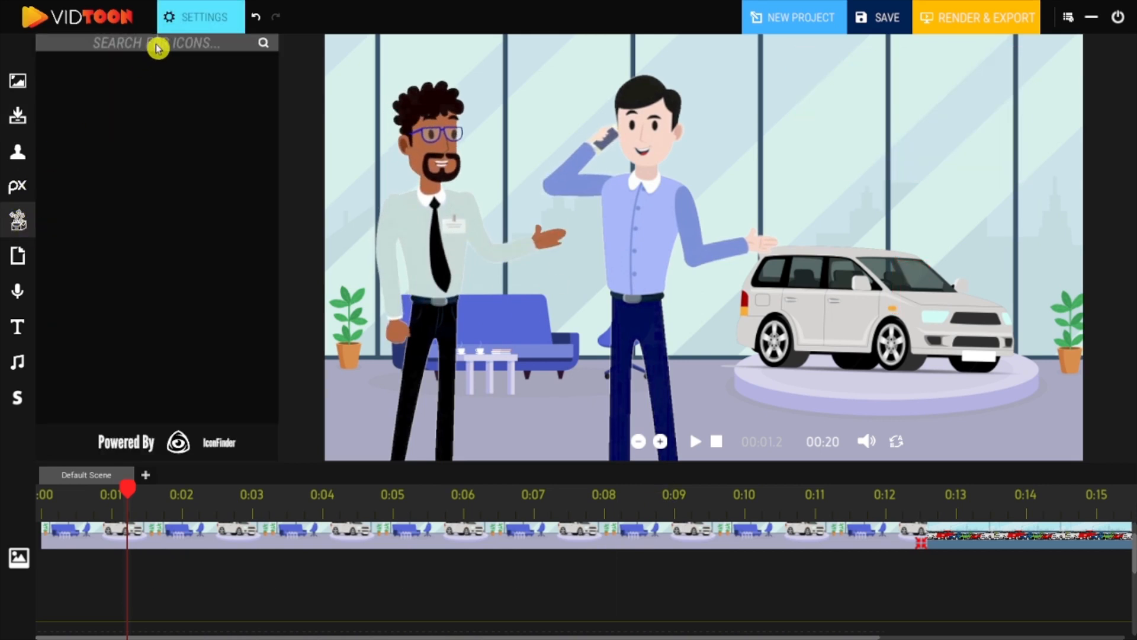
left_click(158, 48)
type("Money")
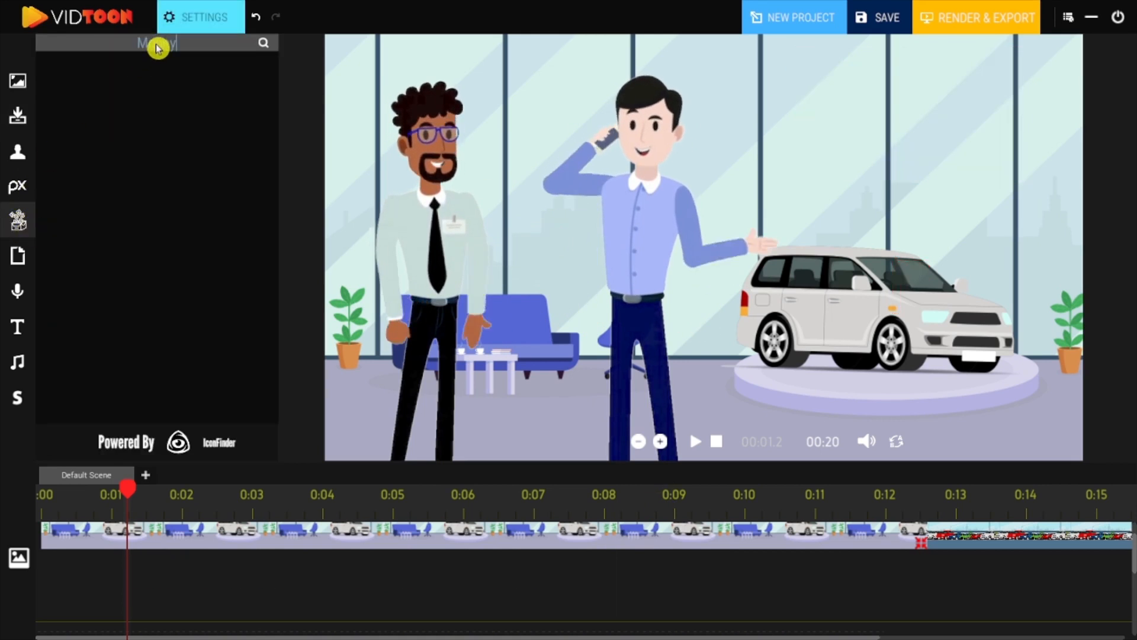
key("Return")
scroll(283, 154, "down", 6)
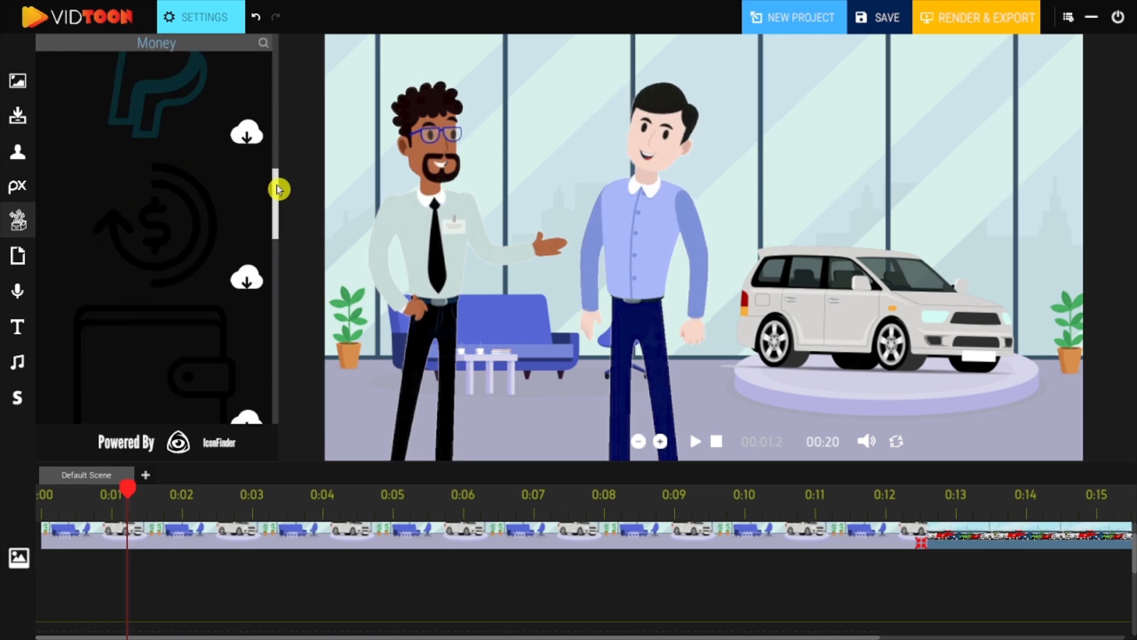
scroll(287, 101, "up", 3)
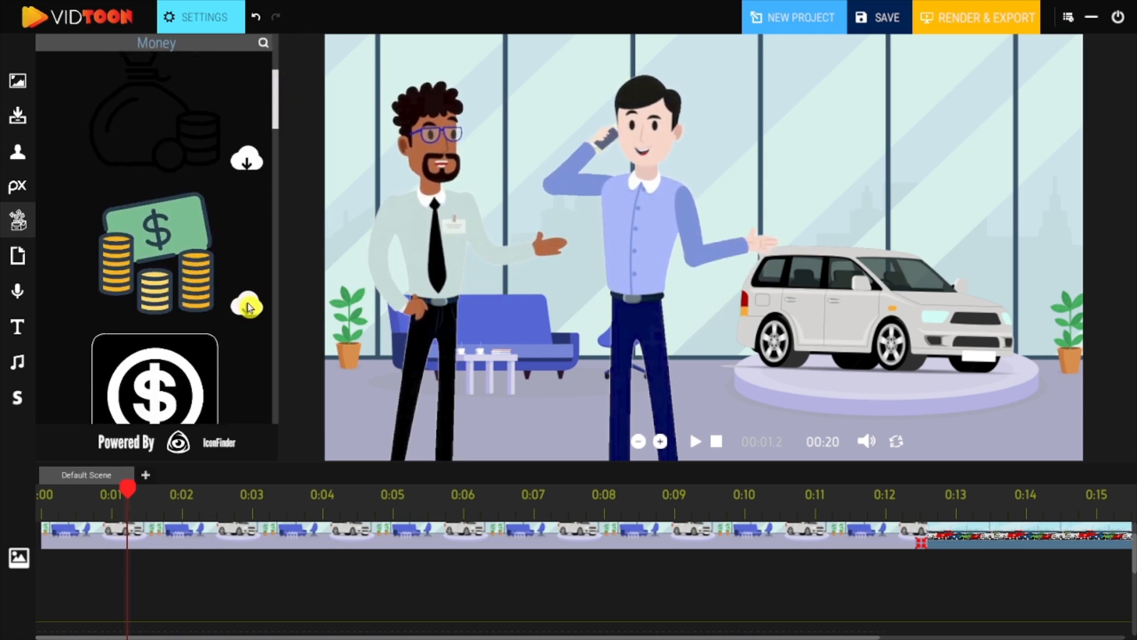
left_click(244, 301)
left_click_drag(180, 283, 744, 121)
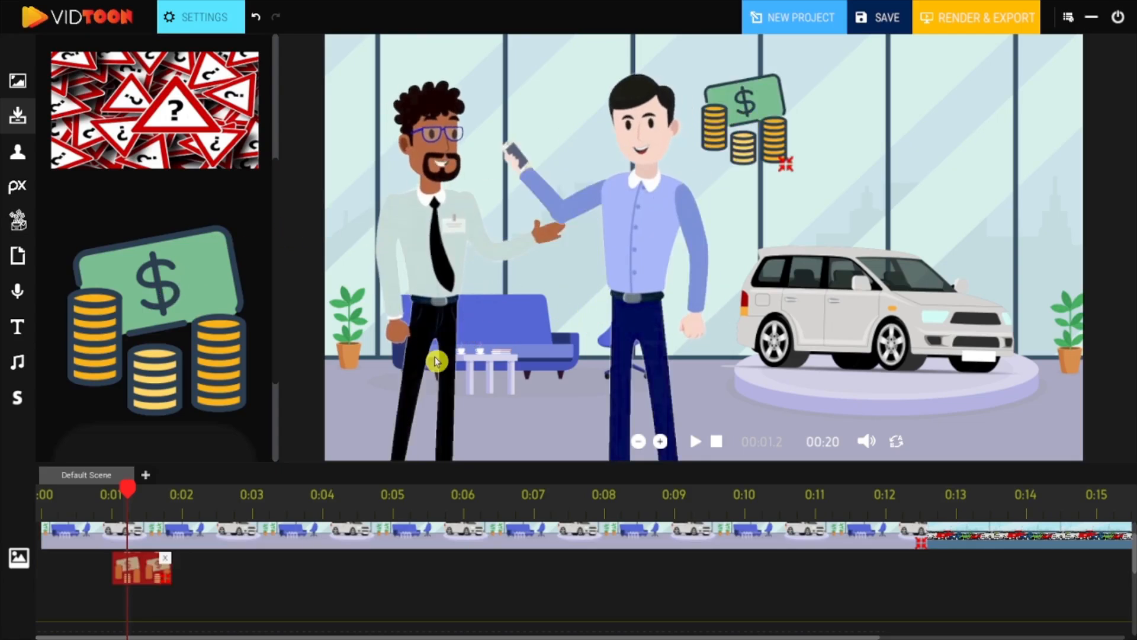
left_click_drag(165, 579, 605, 568)
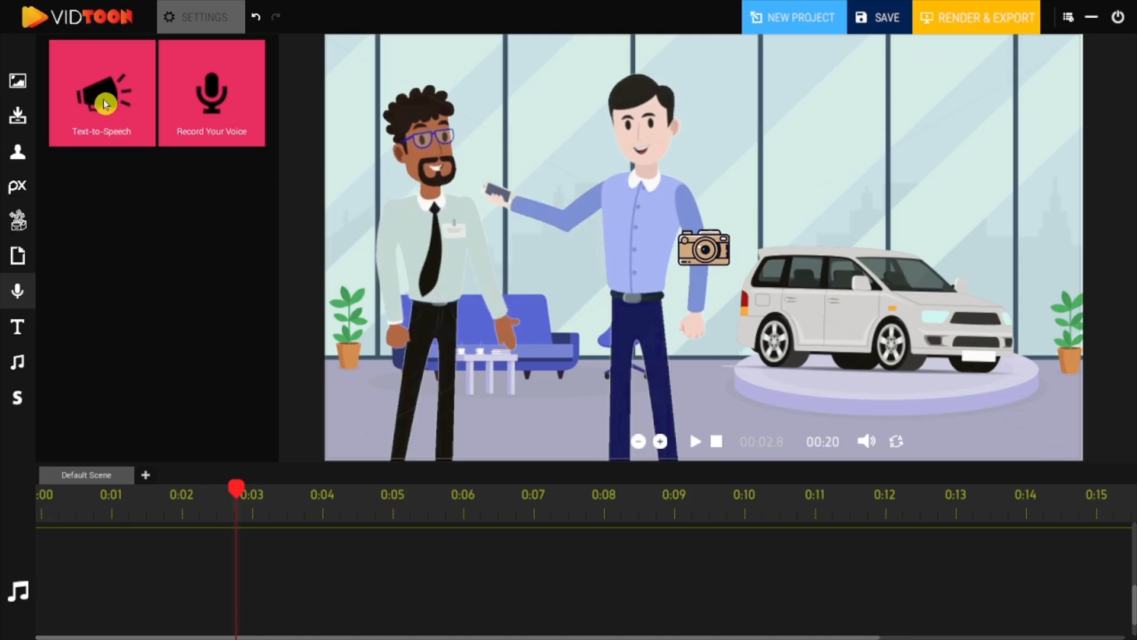
Add a text-to-speech clip from 0:02 to about 0:07 with the Microsoft David Desktop voice saying "Are You looking for a good car".
left_click_drag(175, 166, 432, 639)
left_click_drag(251, 560, 586, 551)
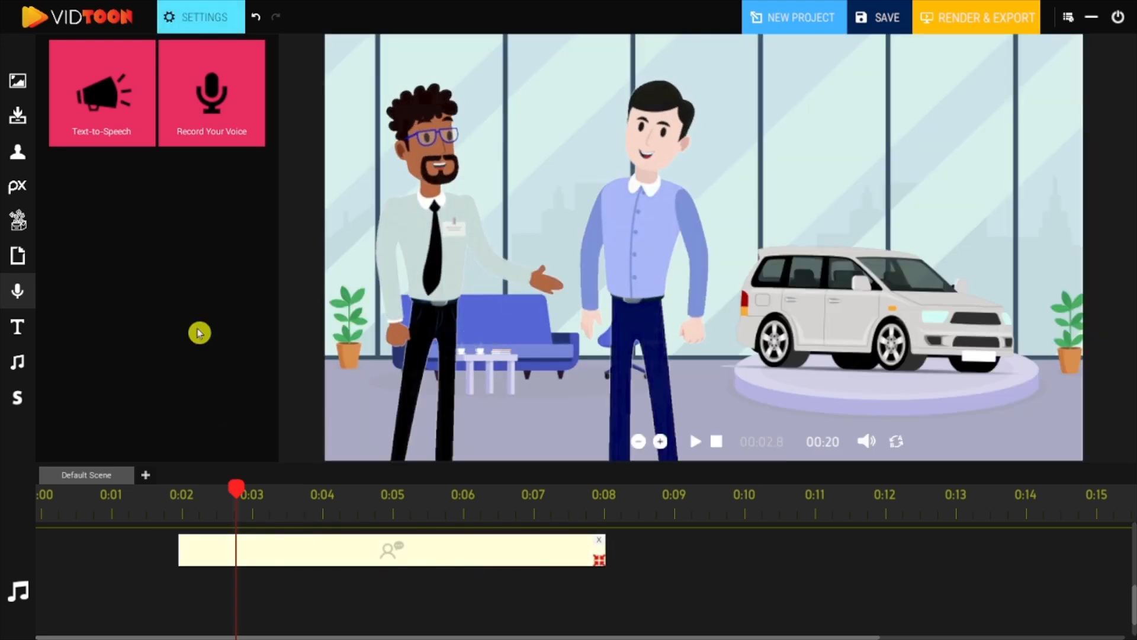
left_click(191, 26)
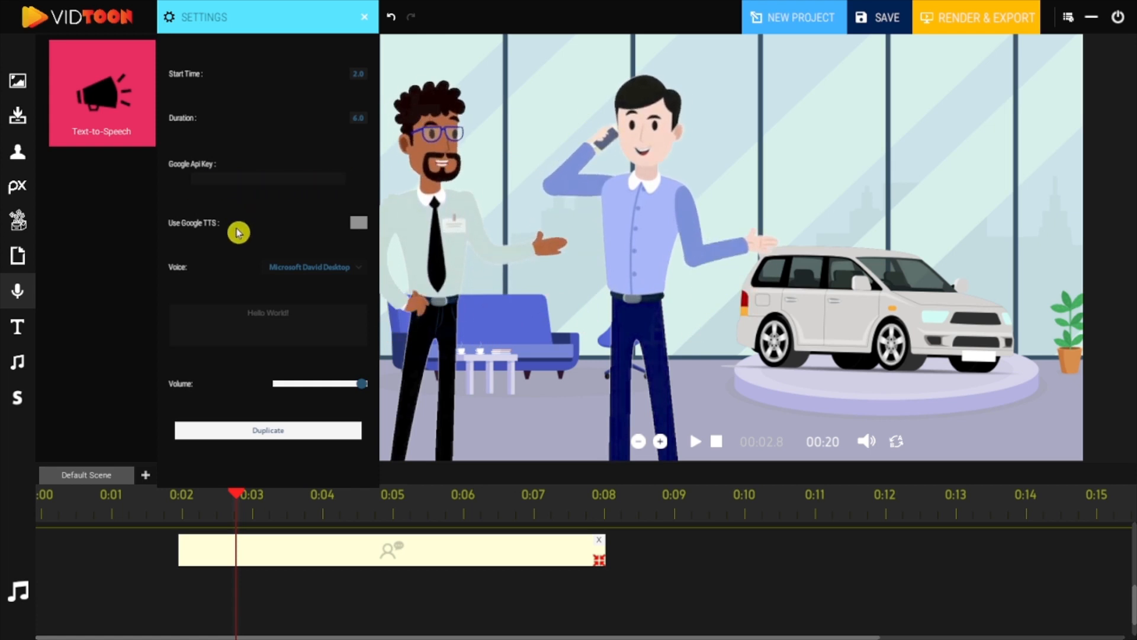
left_click(333, 274)
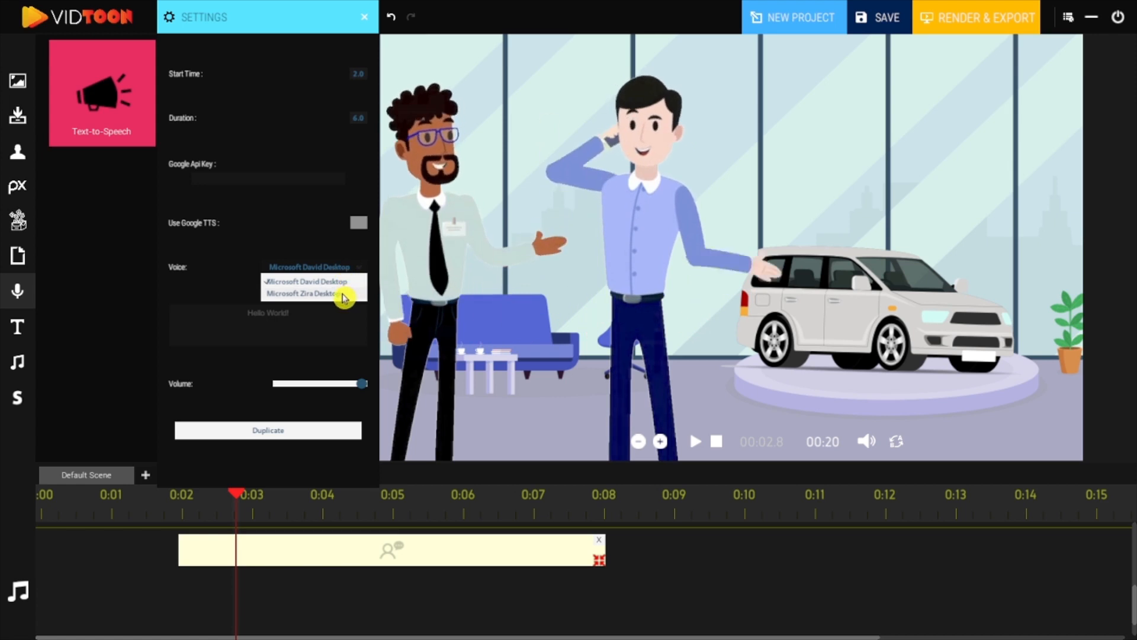
left_click(344, 295)
left_click(349, 276)
left_click(342, 283)
left_click_drag(305, 304, 236, 317)
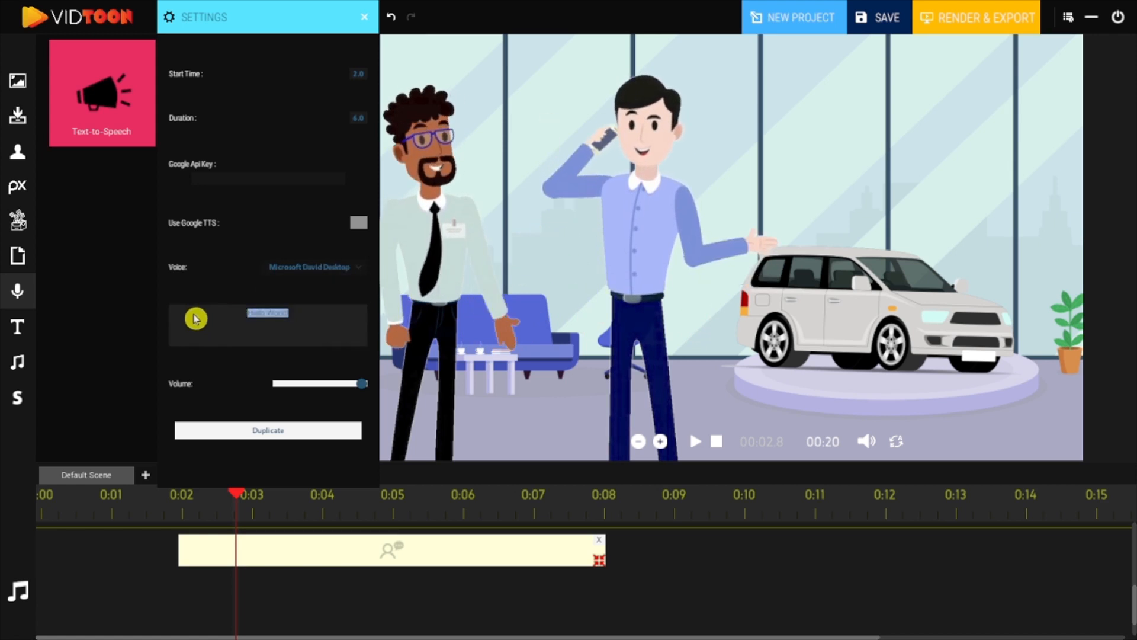
type("Are You looking")
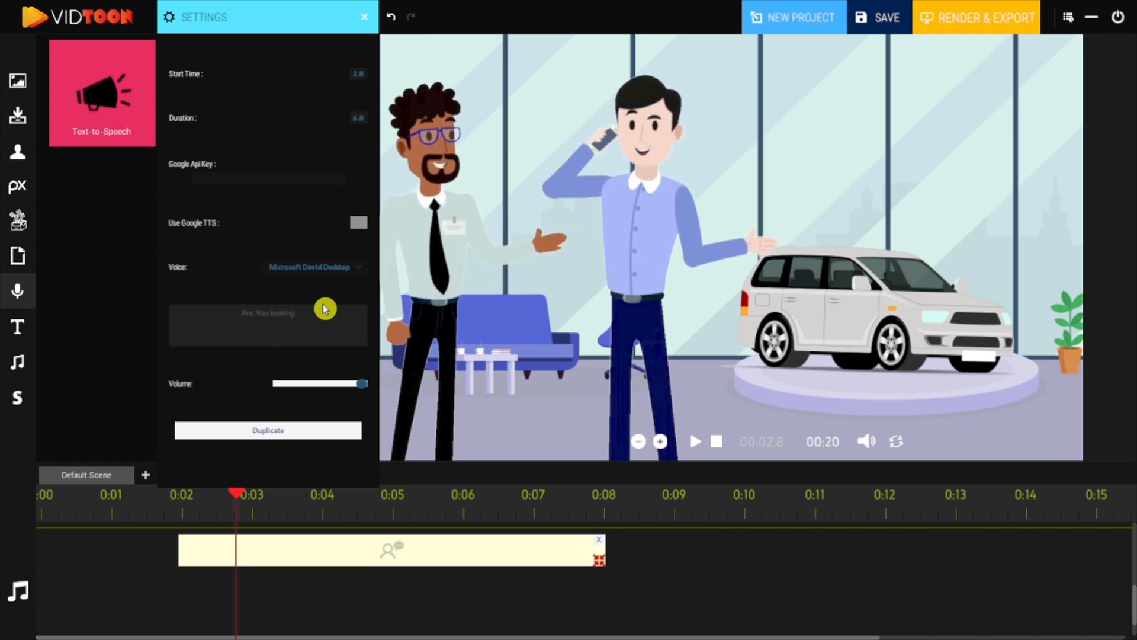
type(" for a good car")
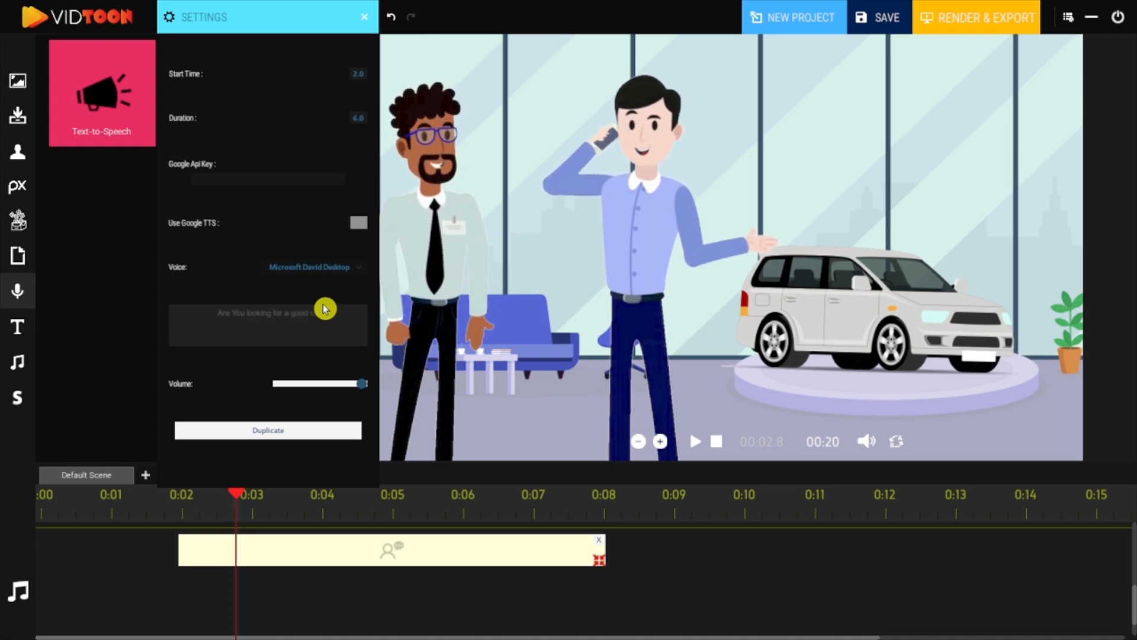
left_click(491, 330)
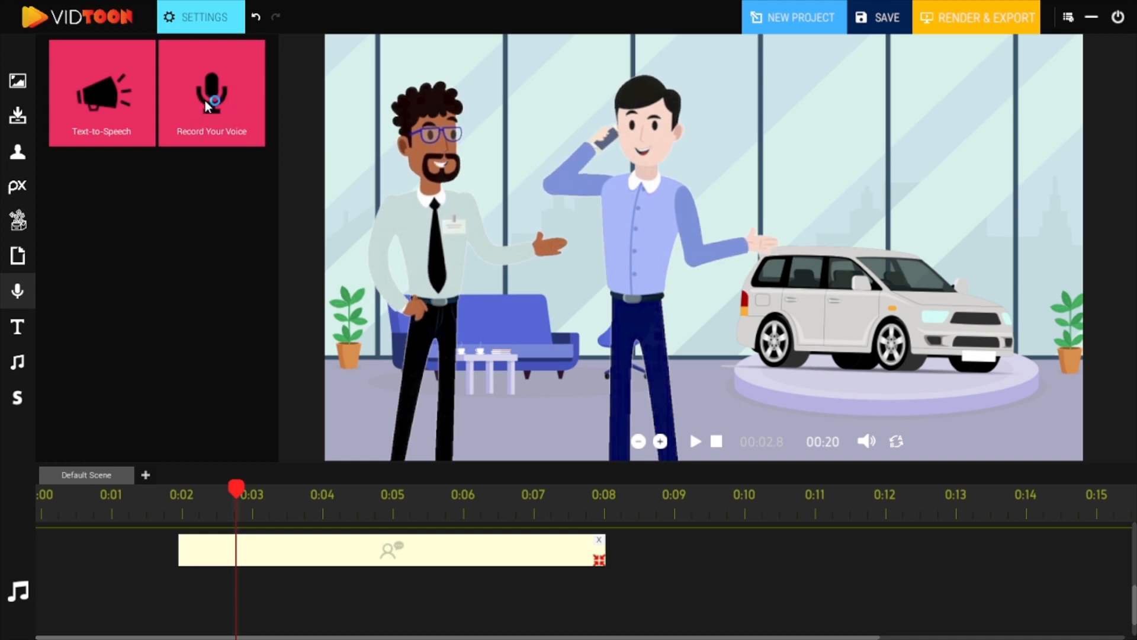
left_click_drag(216, 101, 372, 604)
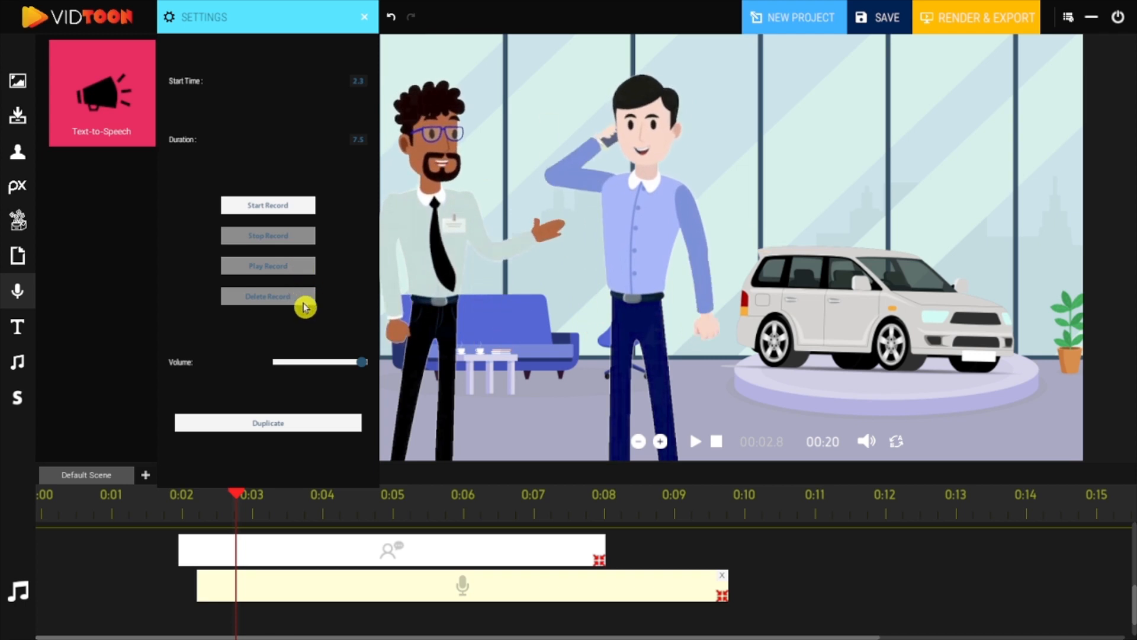
left_click(364, 25)
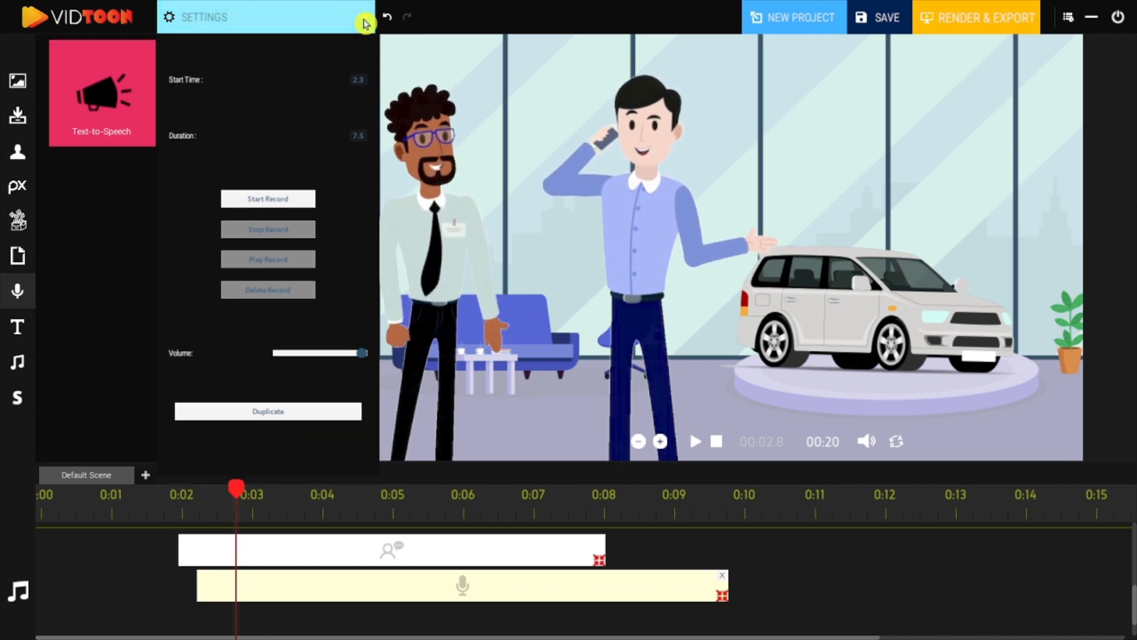
left_click(722, 594)
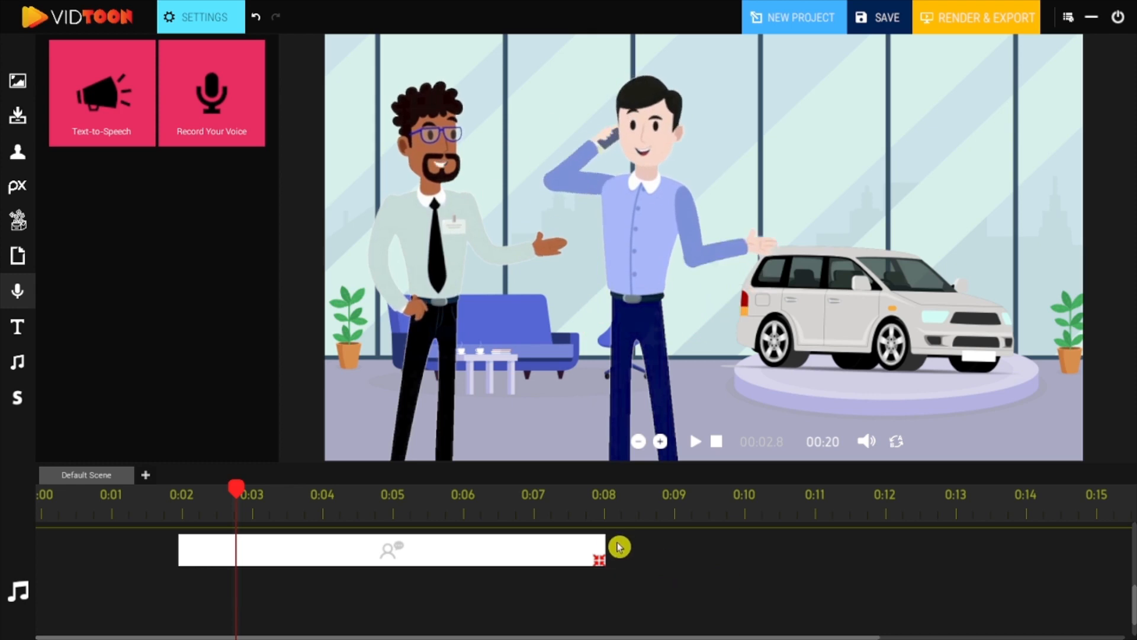
Add a speech-bubble text clip from about 0:01 to 0:05 reading "Are you" and preview it.
left_click(601, 545)
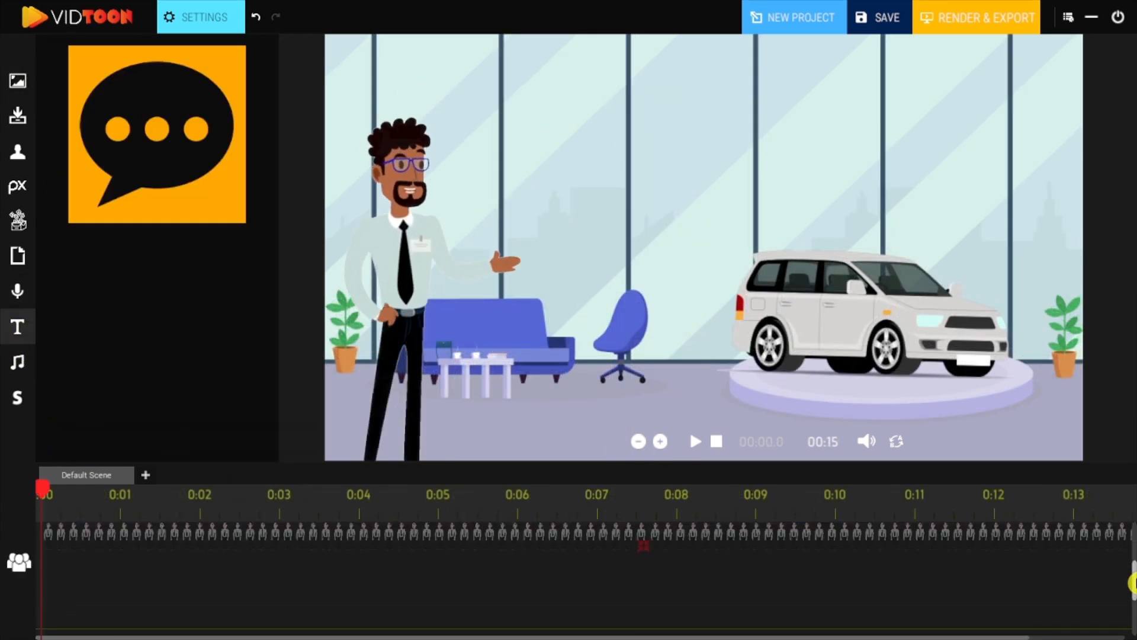
left_click_drag(1133, 583, 1132, 597)
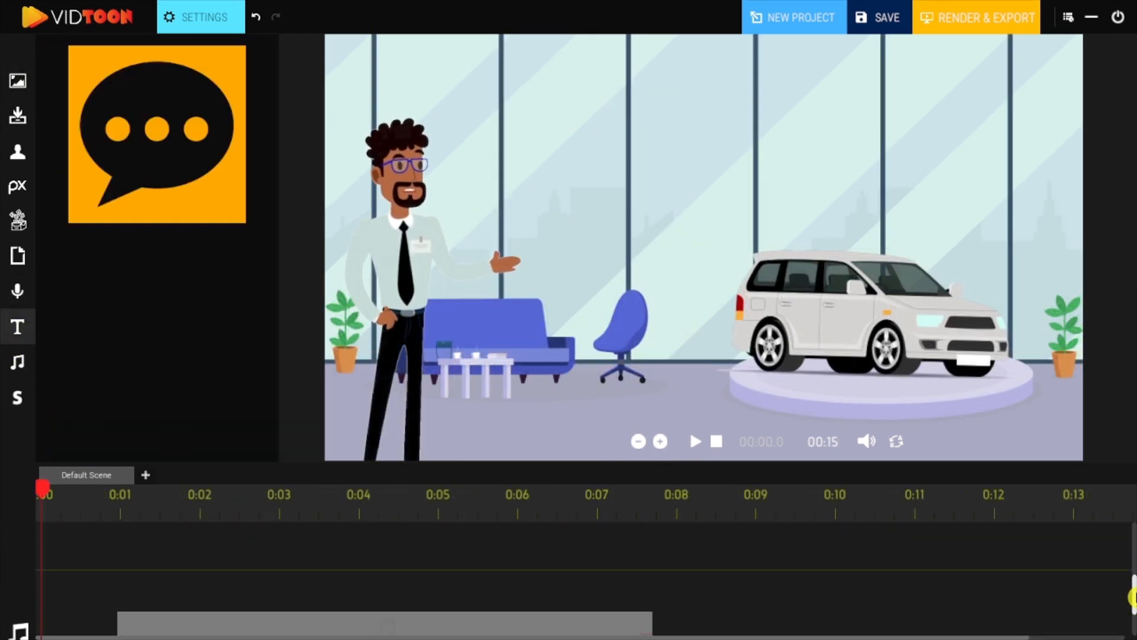
left_click_drag(121, 137, 165, 546)
left_click(212, 16)
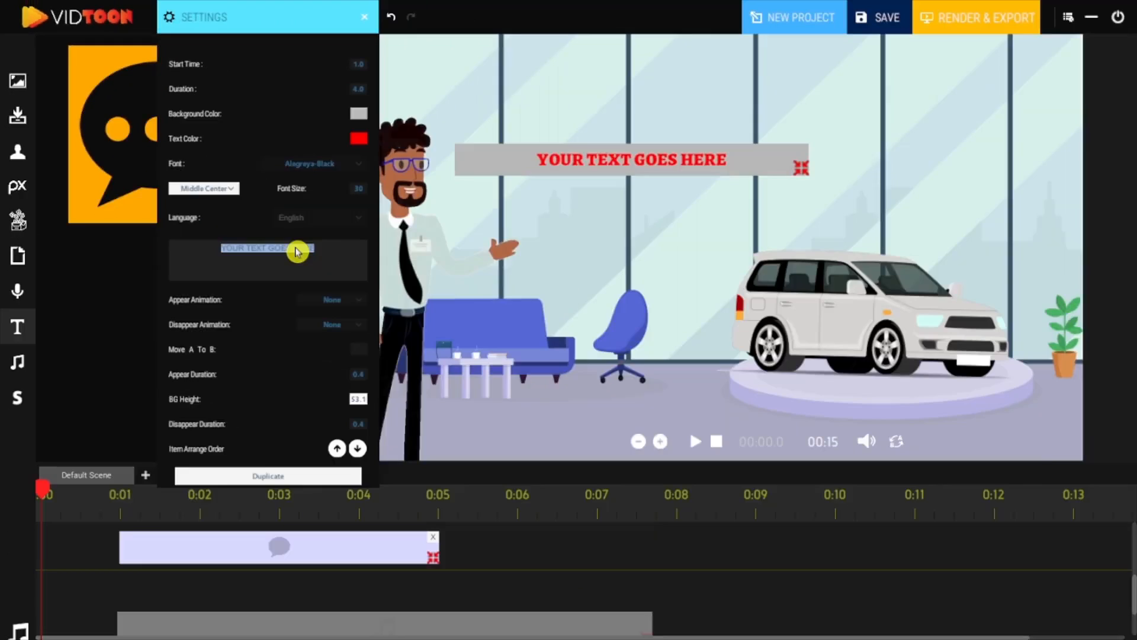
type("Are you looking")
left_click(695, 441)
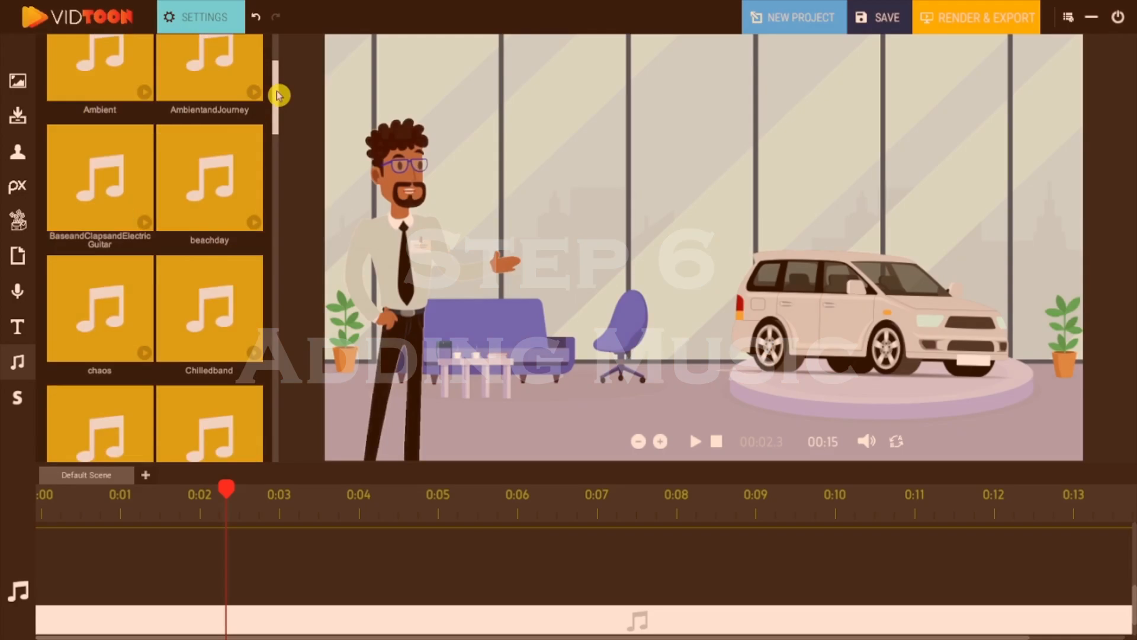
Add a music track to the timeline and stretch it across the whole video.
left_click_drag(274, 94, 277, 185)
left_click_drag(277, 185, 276, 197)
left_click_drag(210, 326, 135, 561)
left_click_drag(135, 562, 43, 572)
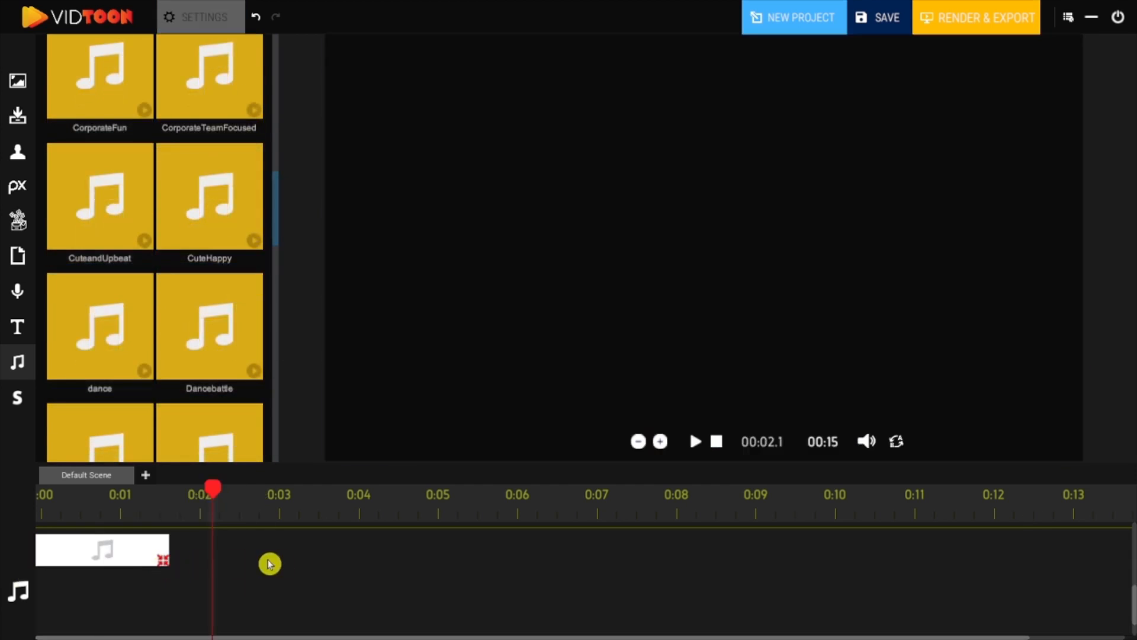
left_click_drag(269, 563, 965, 581)
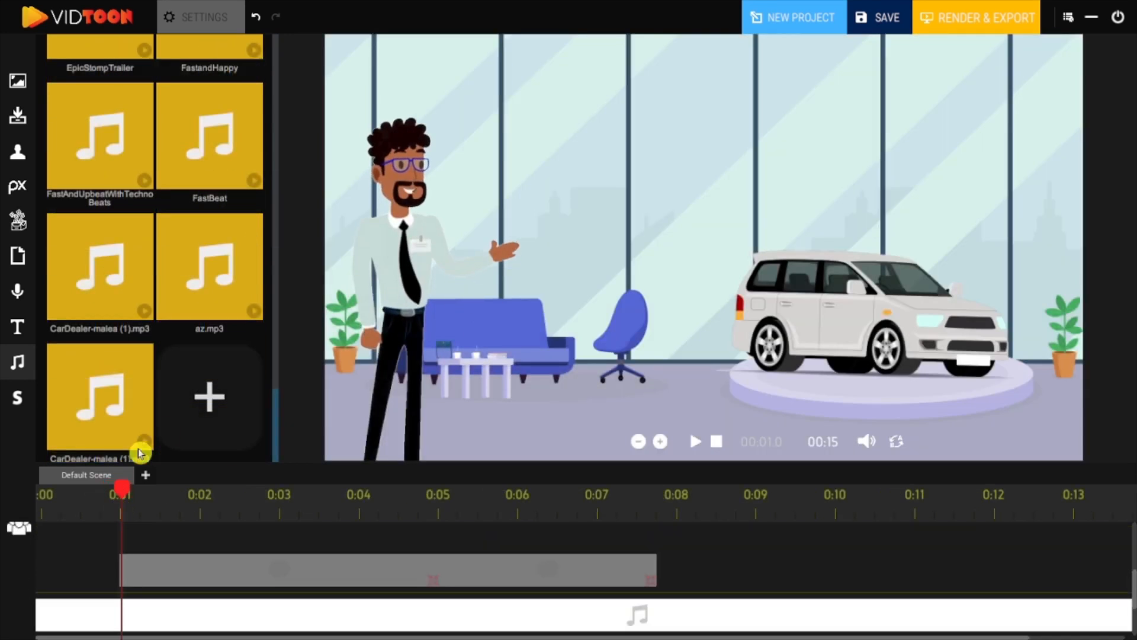
Lower the music track's volume to about half.
left_click(207, 406)
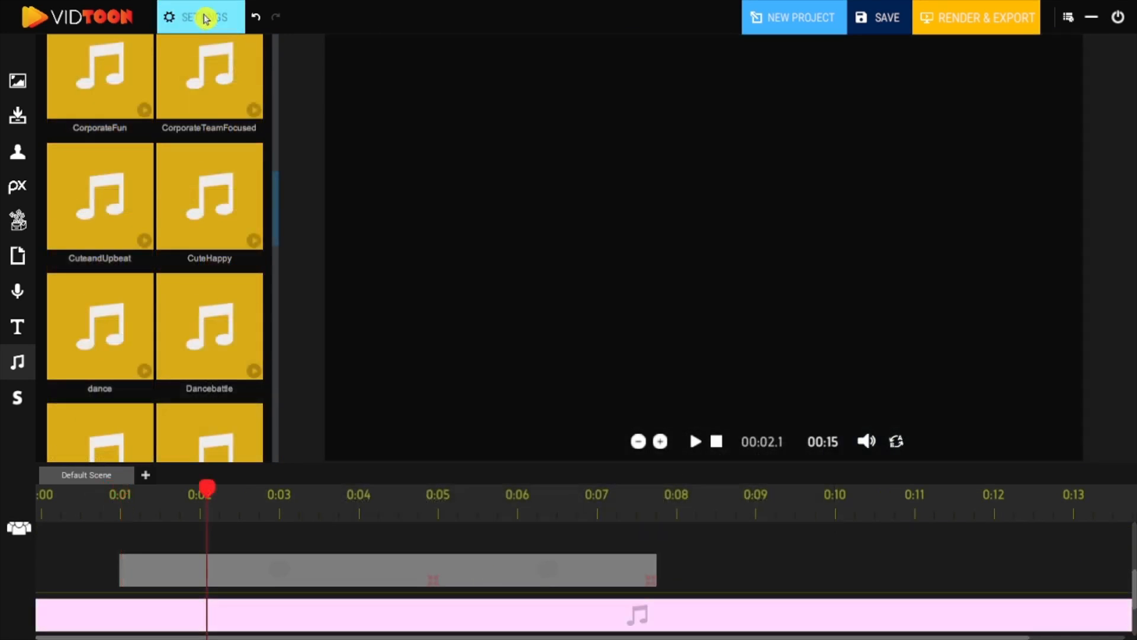
left_click_drag(365, 333, 312, 332)
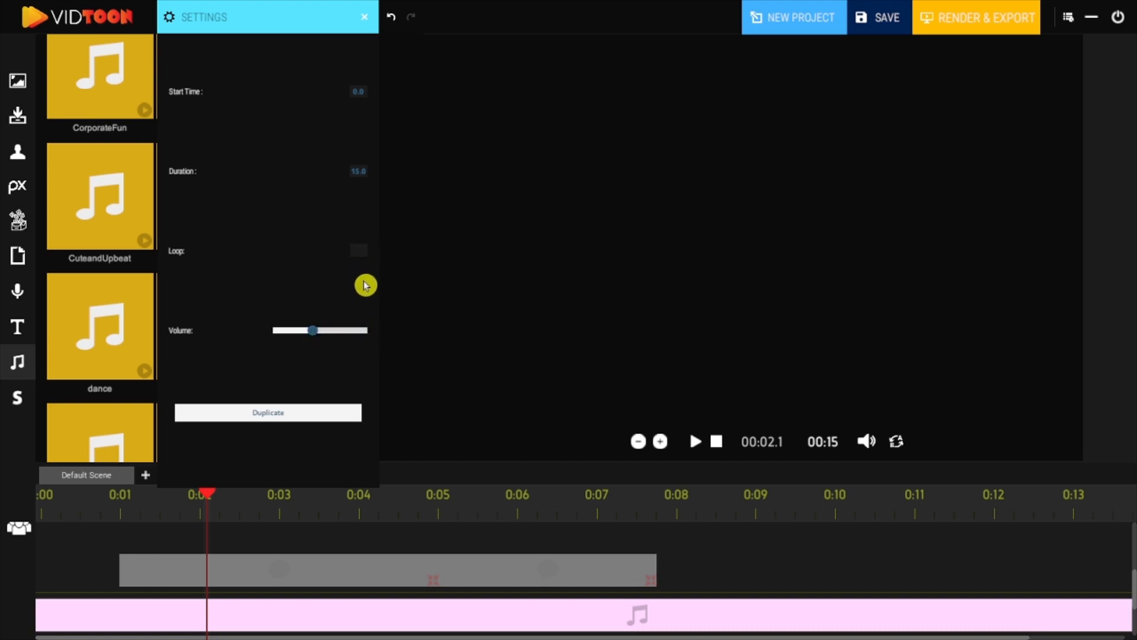
left_click(368, 18)
Play back the animation with the music to preview it.
left_click(716, 441)
left_click(696, 441)
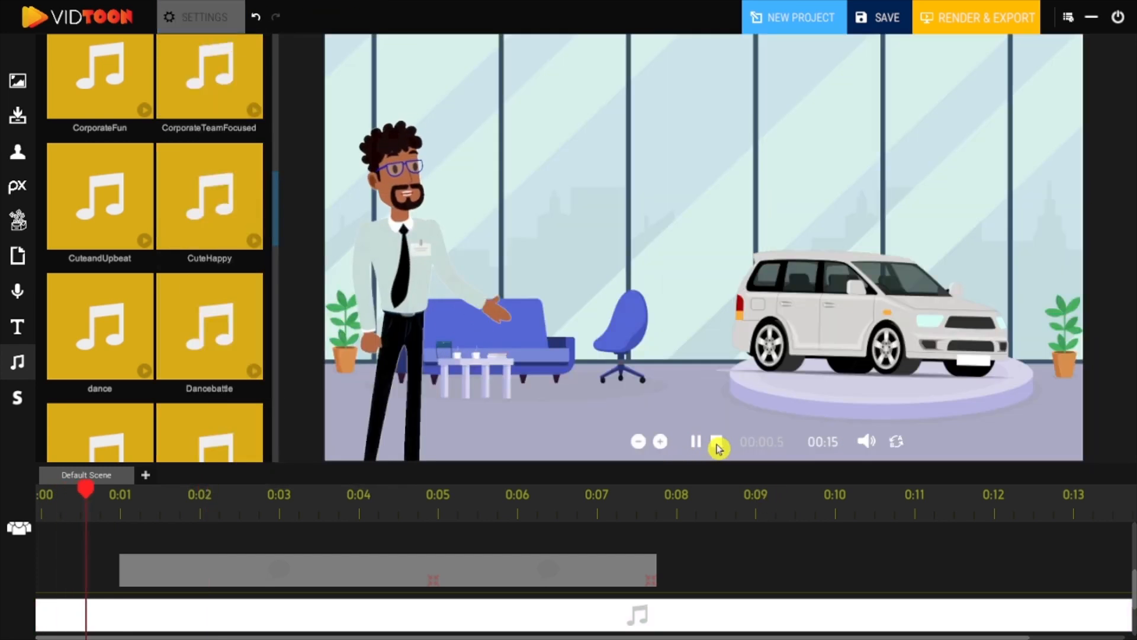
left_click(716, 443)
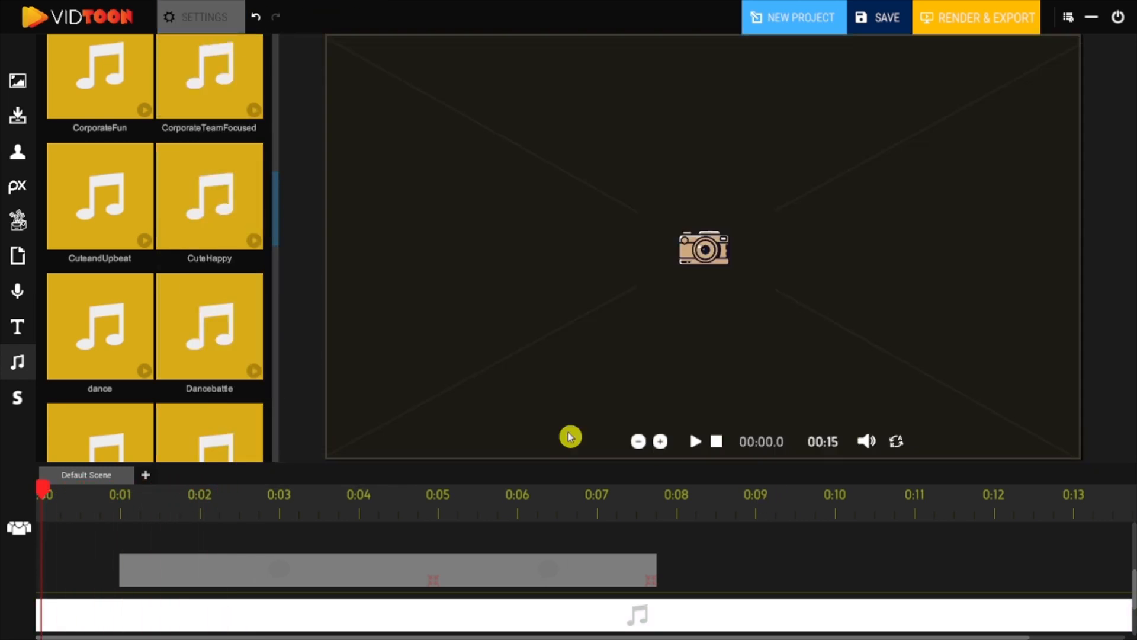
left_click_drag(279, 224, 266, 450)
left_click(115, 513)
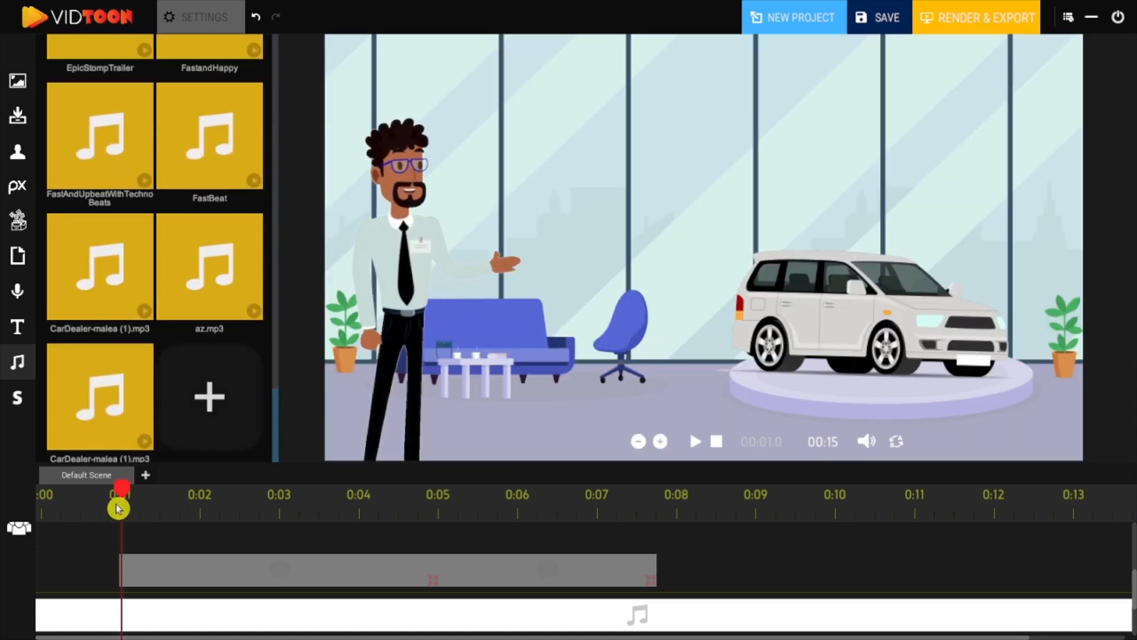
Import the audio file CarDealer-malea (1).mp3 and place it on the timeline starting at about 0:01.
left_click(210, 403)
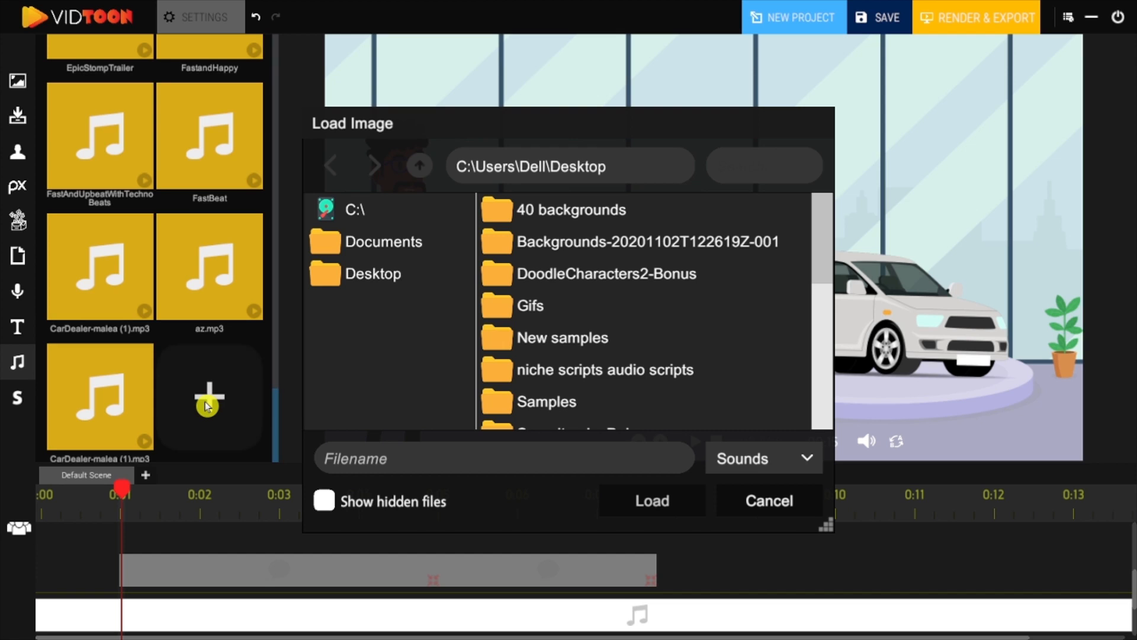
scroll(652, 315, "down", 5)
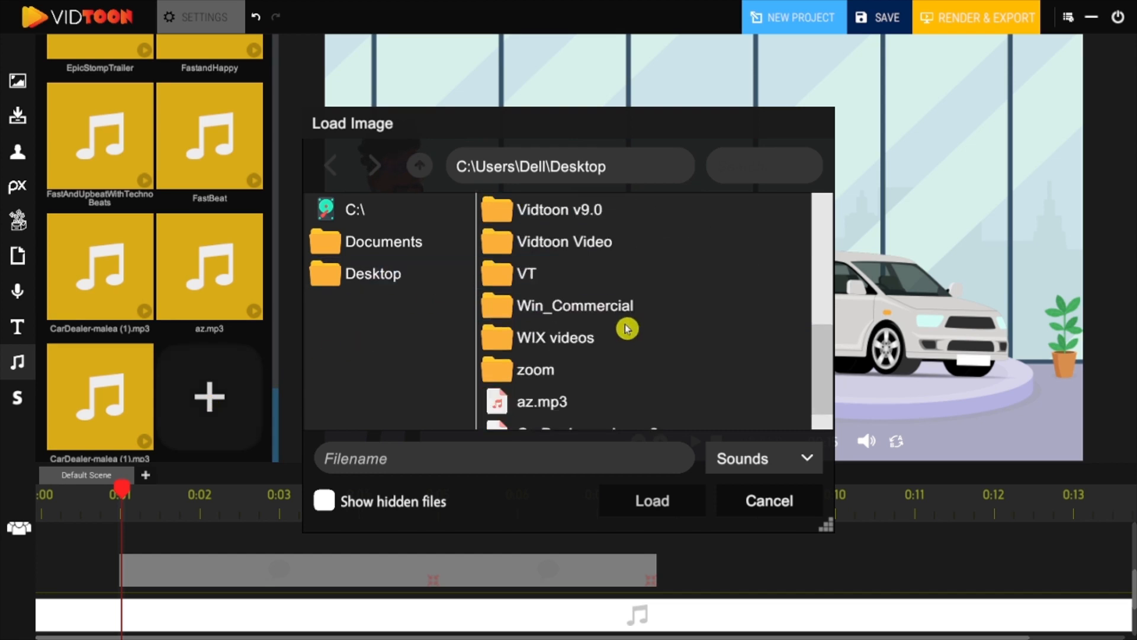
left_click(620, 418)
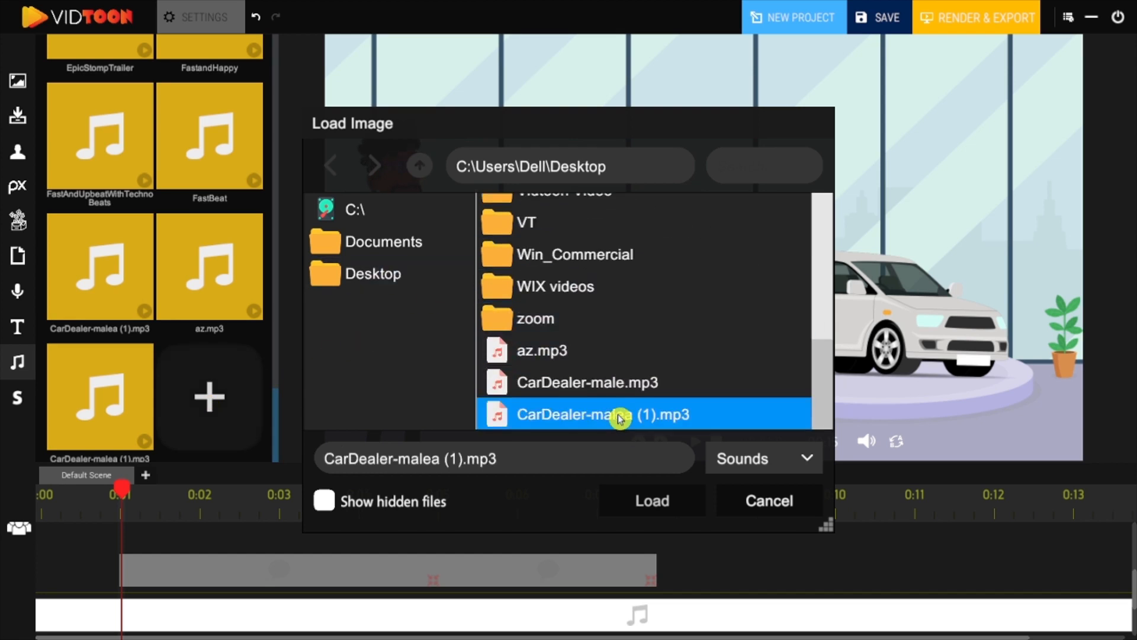
left_click(664, 490)
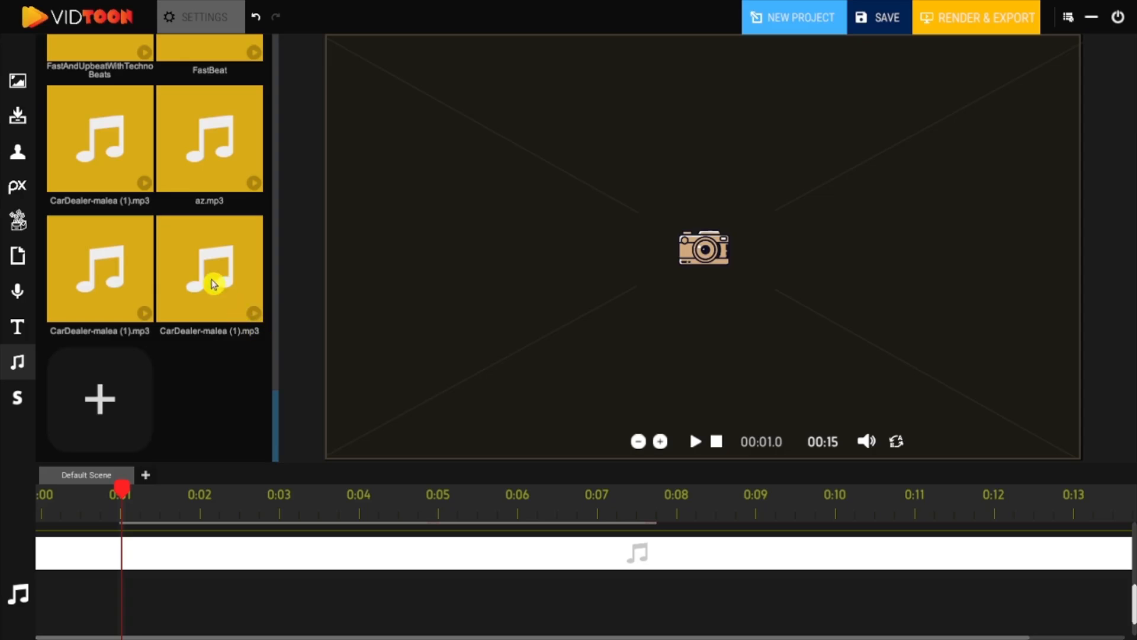
left_click_drag(236, 474, 186, 596)
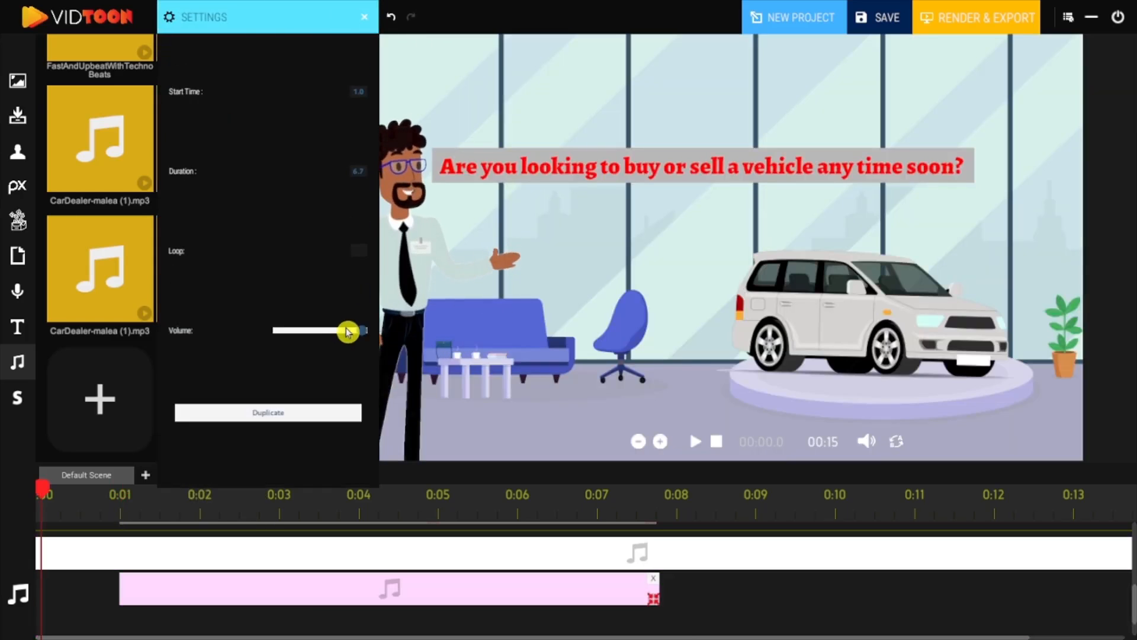
Lower the new audio clip's volume slightly and play the animation to preview it.
left_click_drag(363, 334, 348, 330)
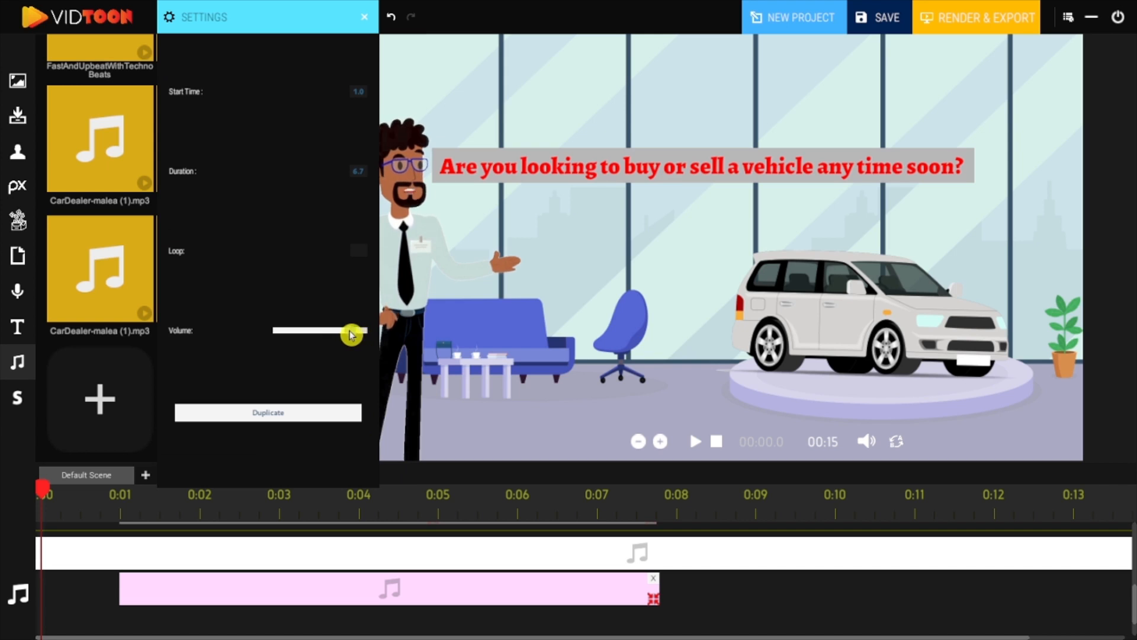
left_click(717, 443)
left_click(697, 443)
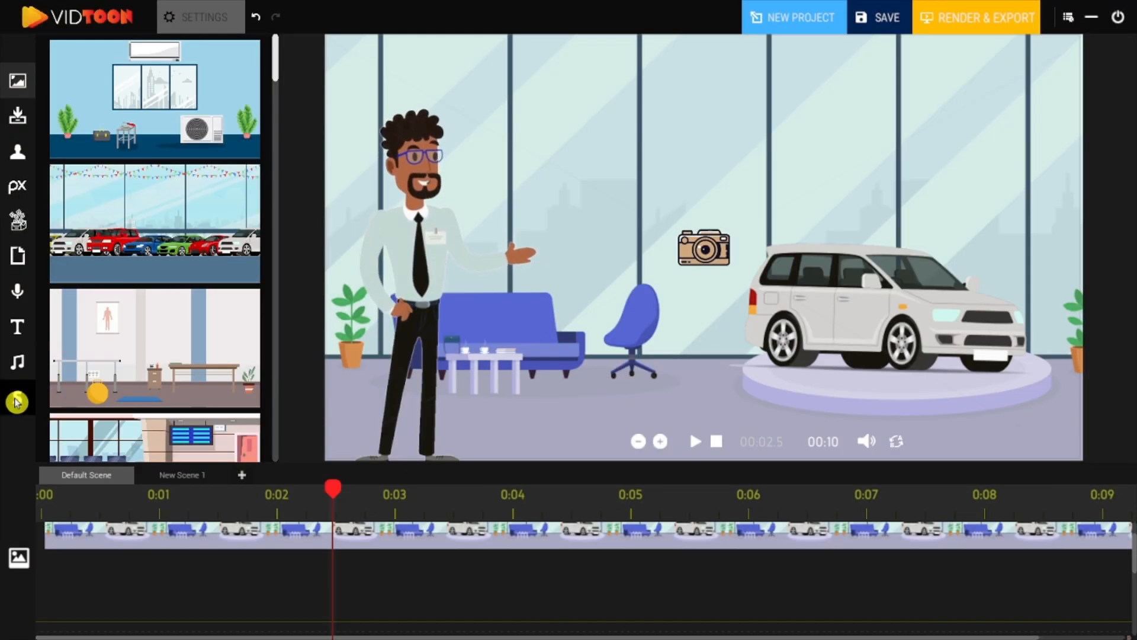
Add a new scene to the project from the scenes panel.
left_click(17, 402)
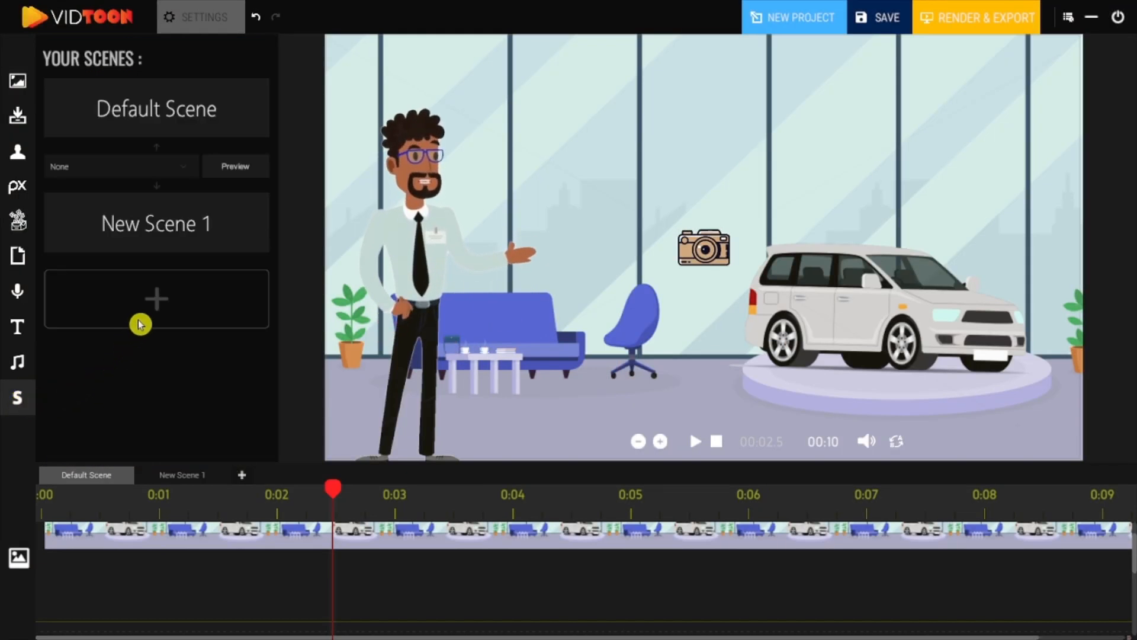
left_click(162, 296)
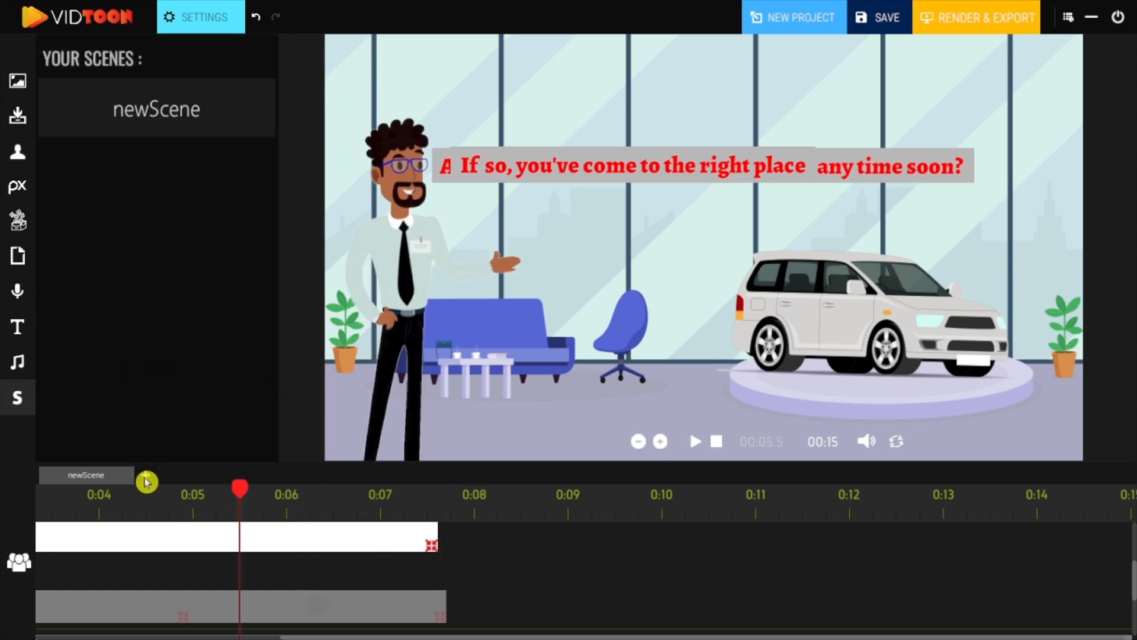
left_click(147, 477)
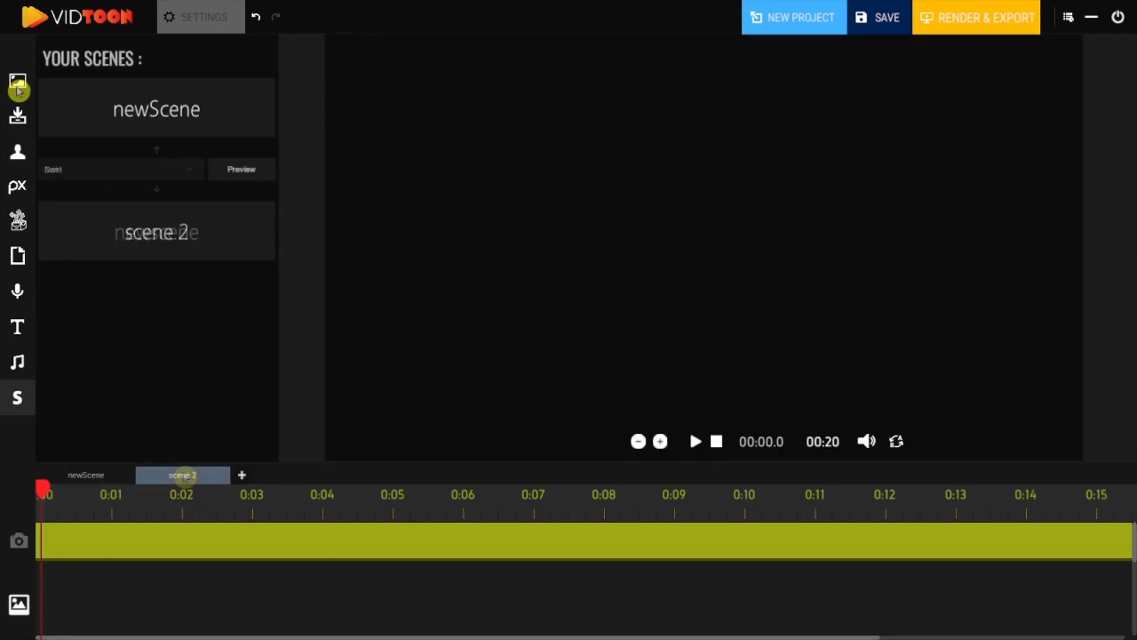
Add the car-lot showroom background to the new scene and resize it to fit.
left_click(17, 83)
left_click_drag(89, 220, 403, 92)
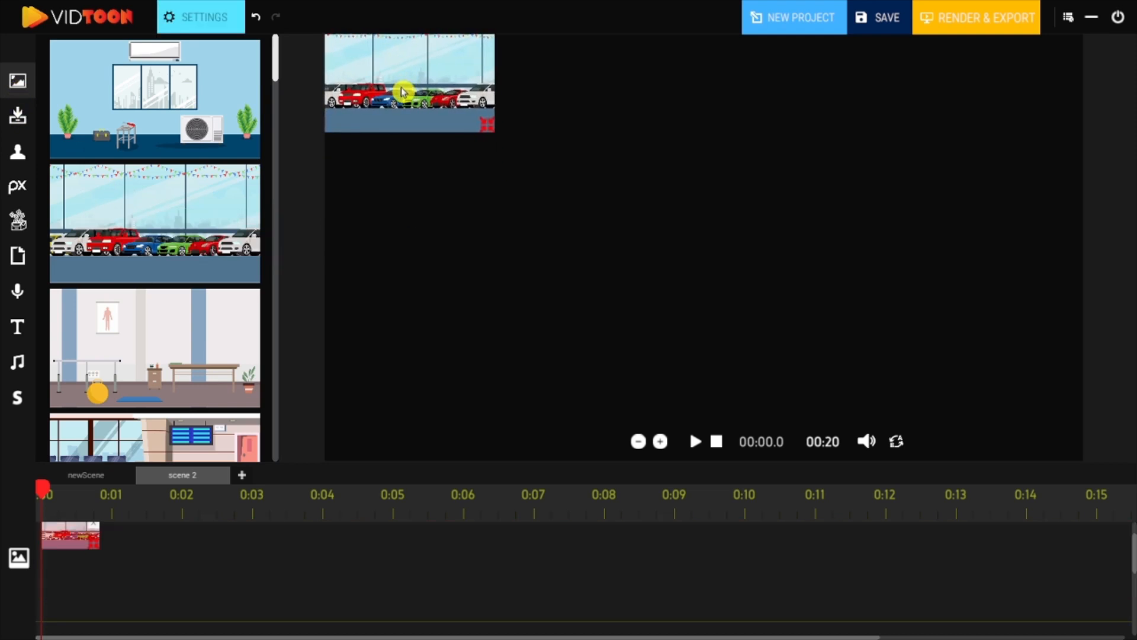
left_click_drag(492, 138, 485, 117)
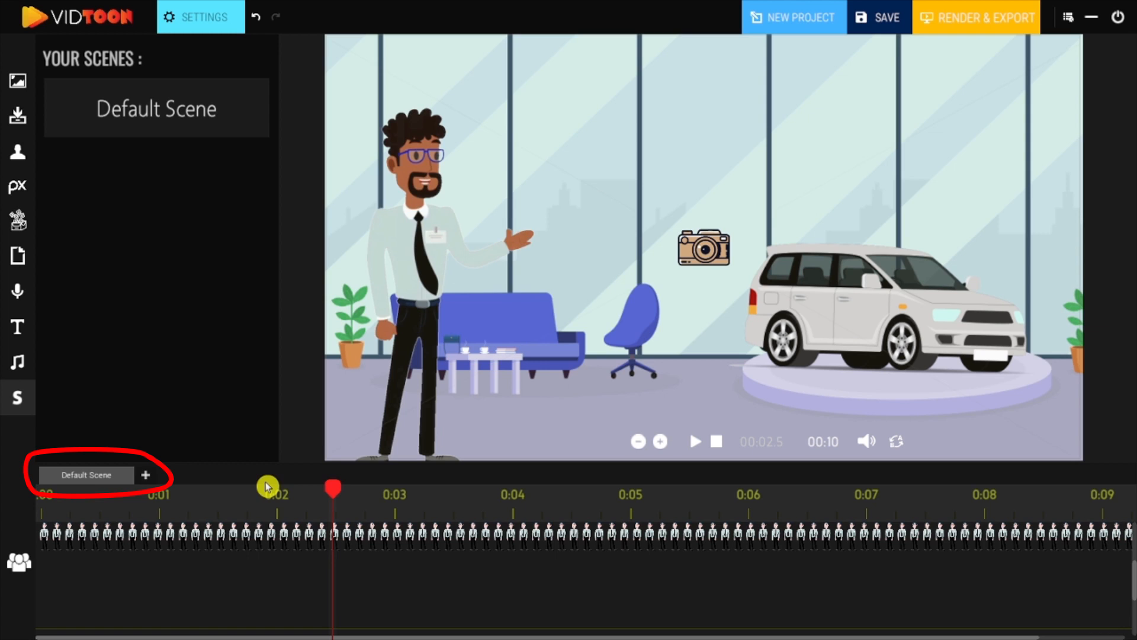
Add two more new scenes and open the first new scene's tab for renaming.
left_click(147, 476)
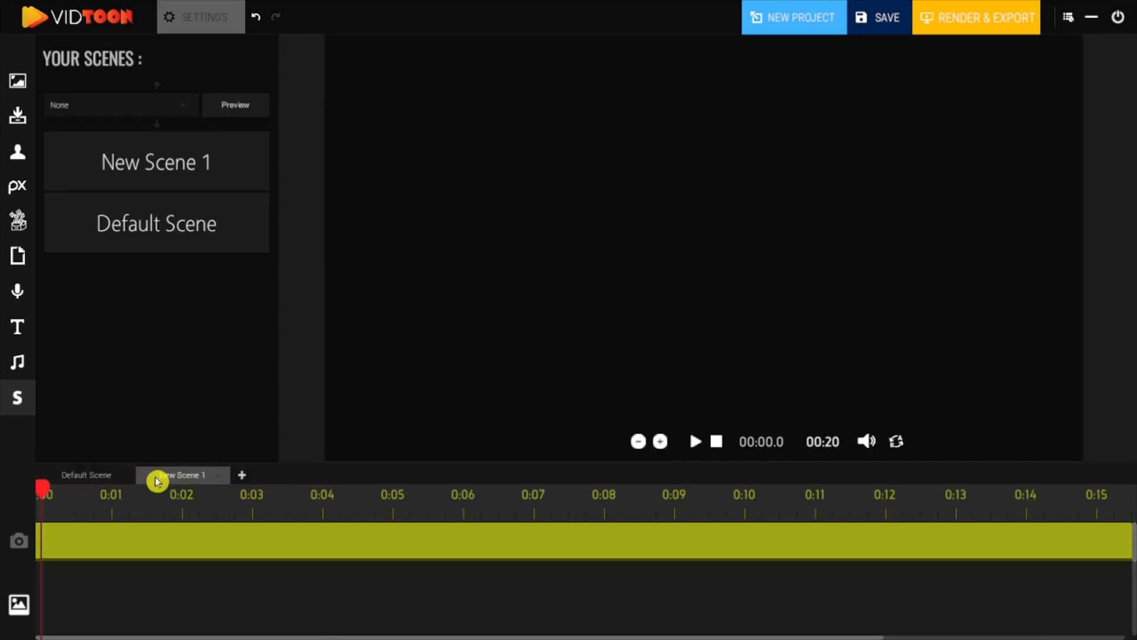
left_click(246, 478)
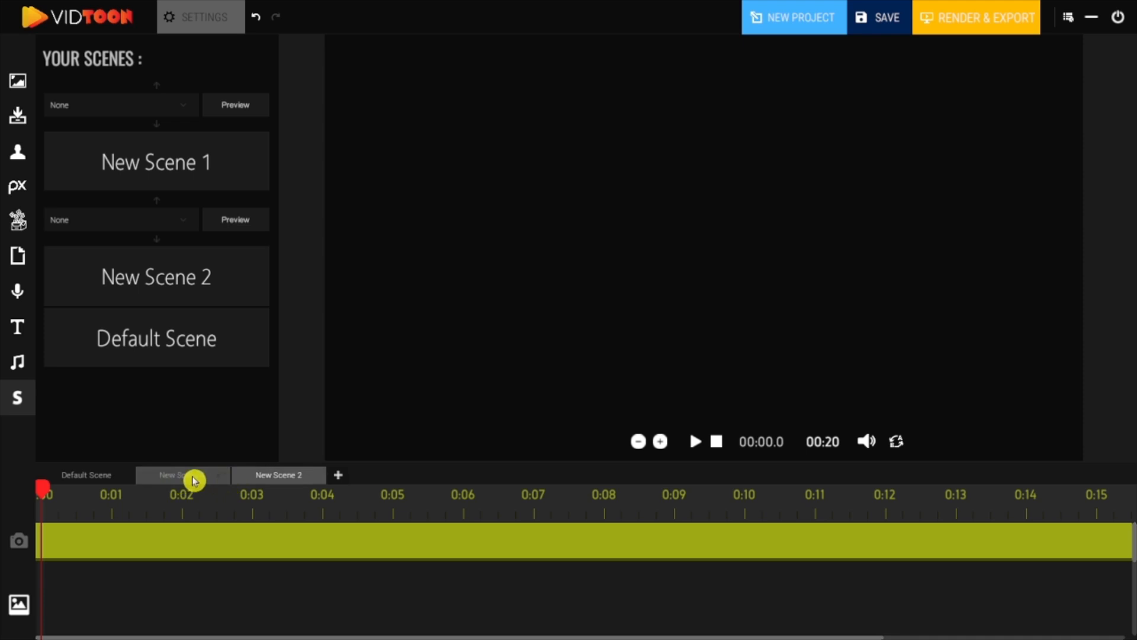
double_click(195, 480)
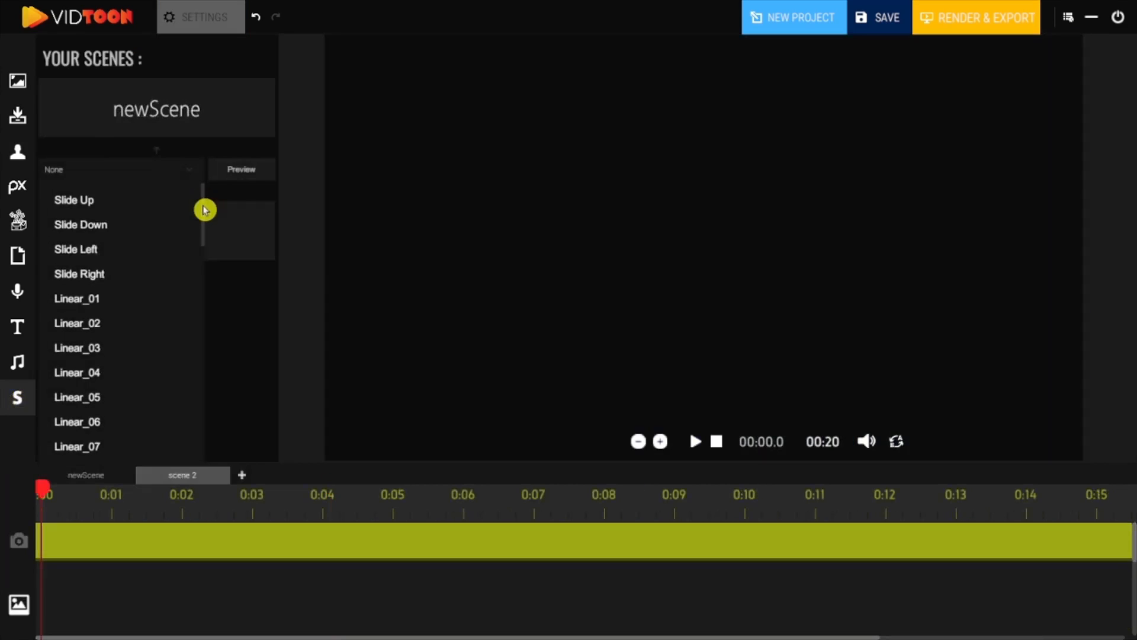
Browse the character library.
left_click_drag(205, 208, 205, 220)
left_click_drag(204, 225, 198, 337)
left_click(112, 302)
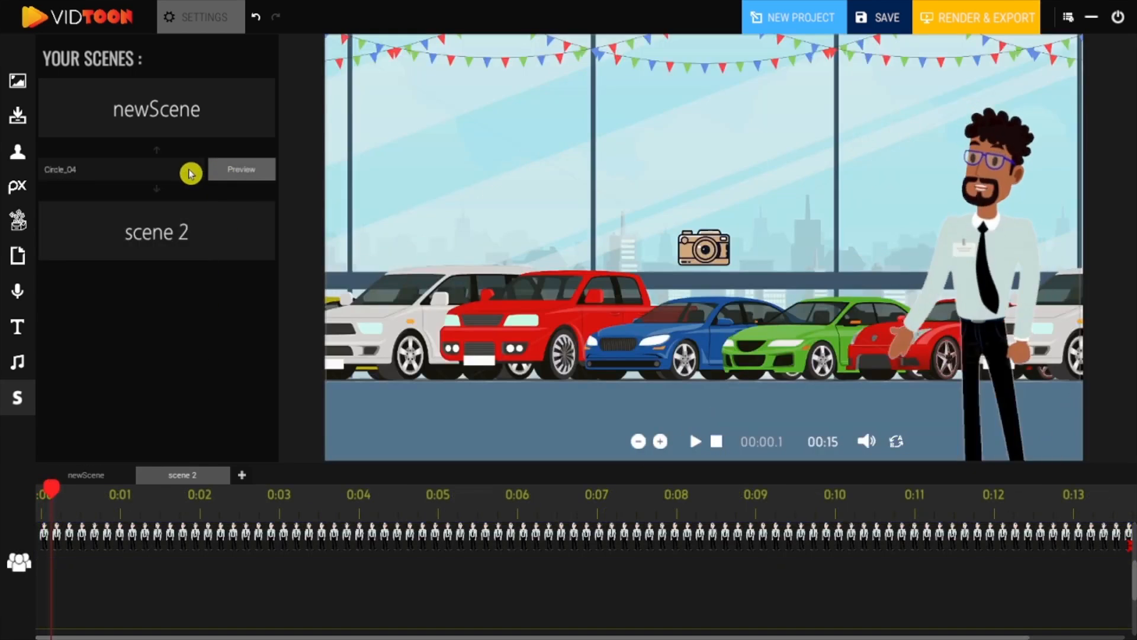
Set the transition between the two scenes to Circle_06 and preview it.
left_click(188, 171)
scroll(127, 337, "down", 1)
left_click(101, 337)
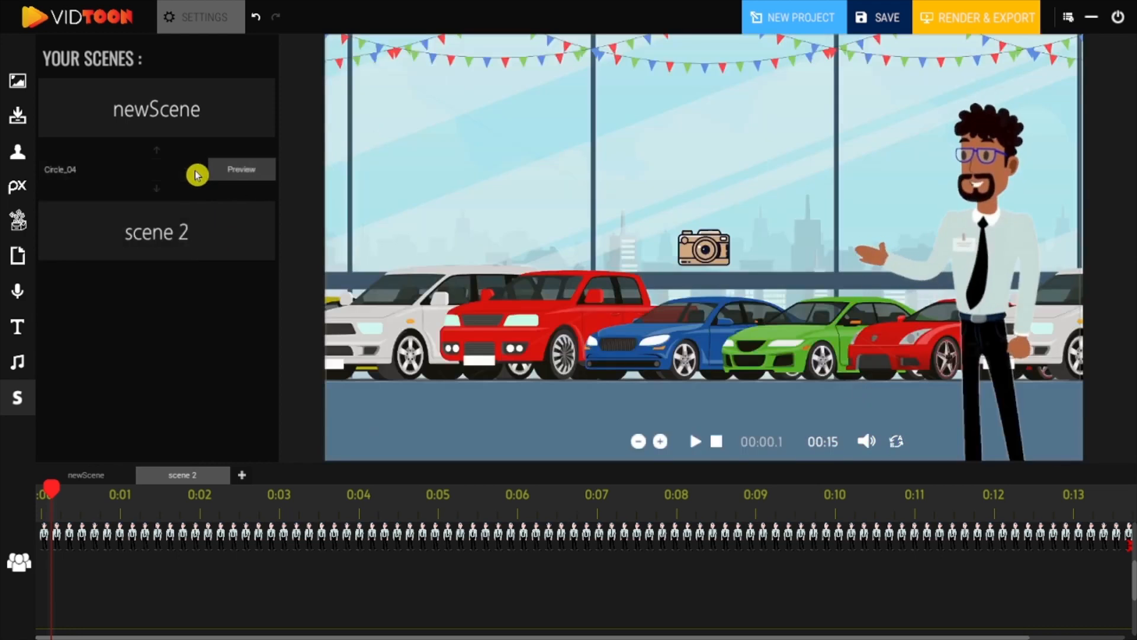
left_click(198, 172)
left_click(102, 328)
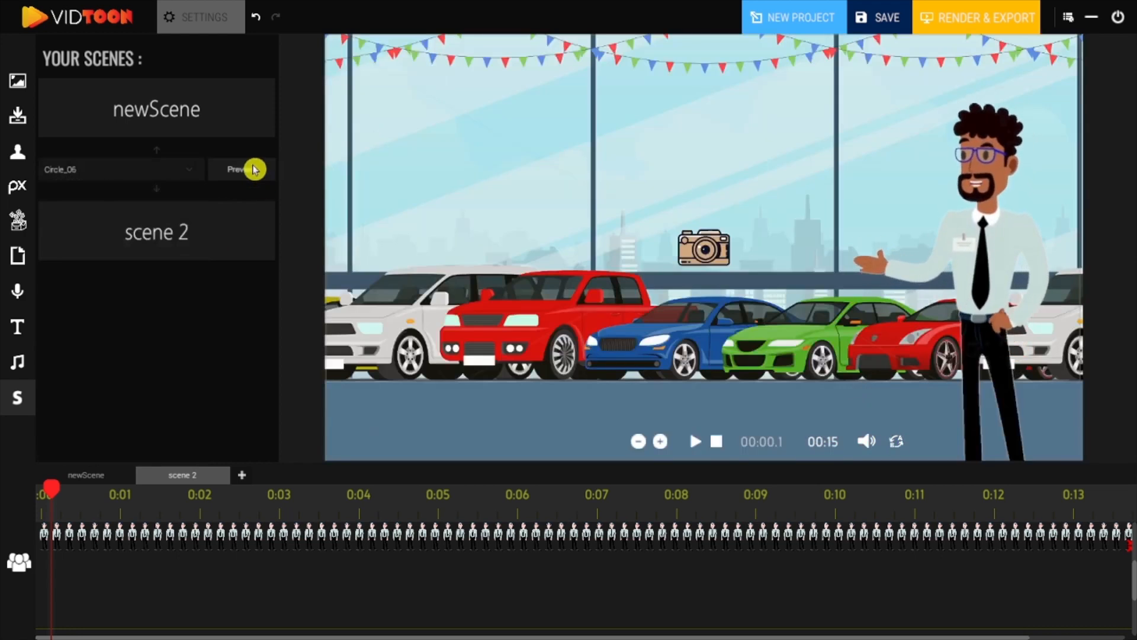
left_click(256, 171)
Change the scene transition to Triangle_01 and preview it.
left_click(178, 170)
scroll(130, 332, "down", 5)
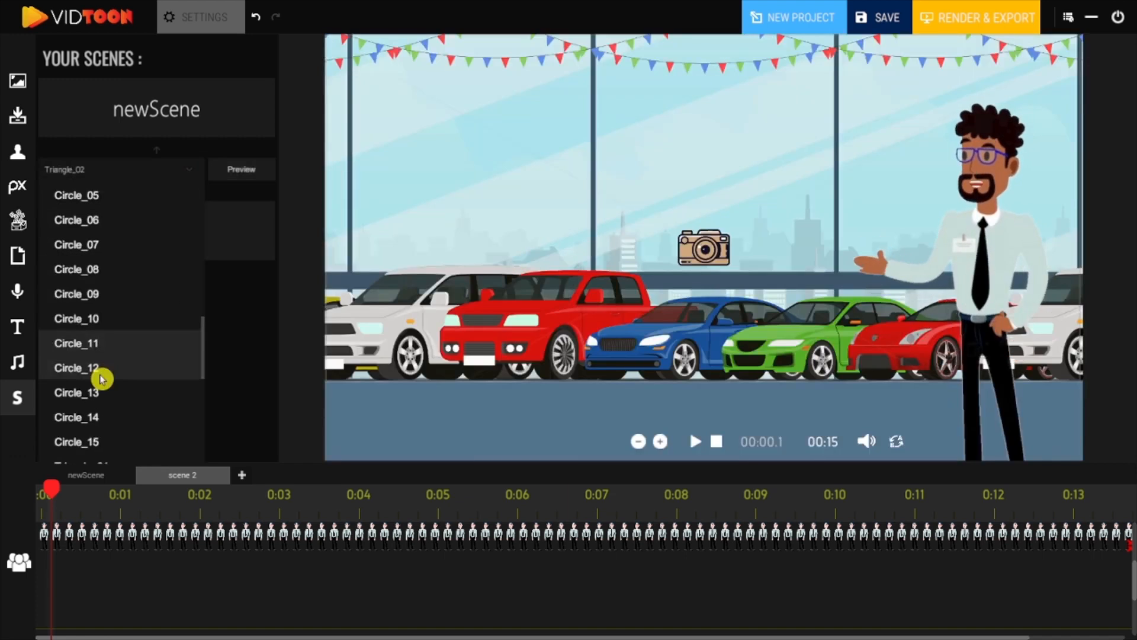
scroll(101, 375, "down", 3)
left_click(128, 378)
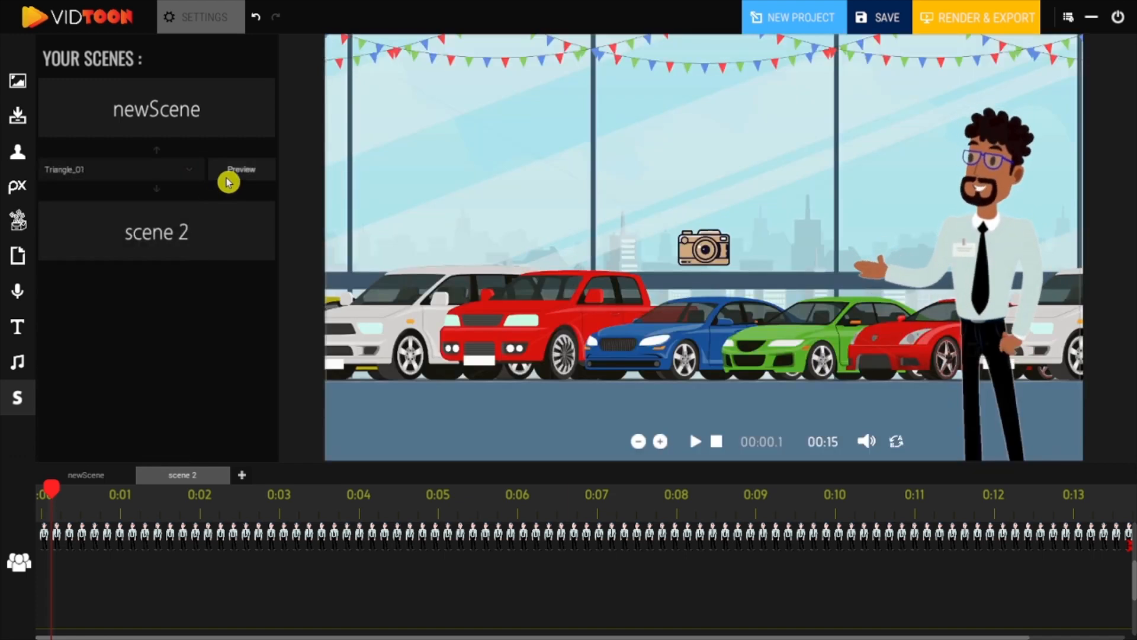
left_click(236, 171)
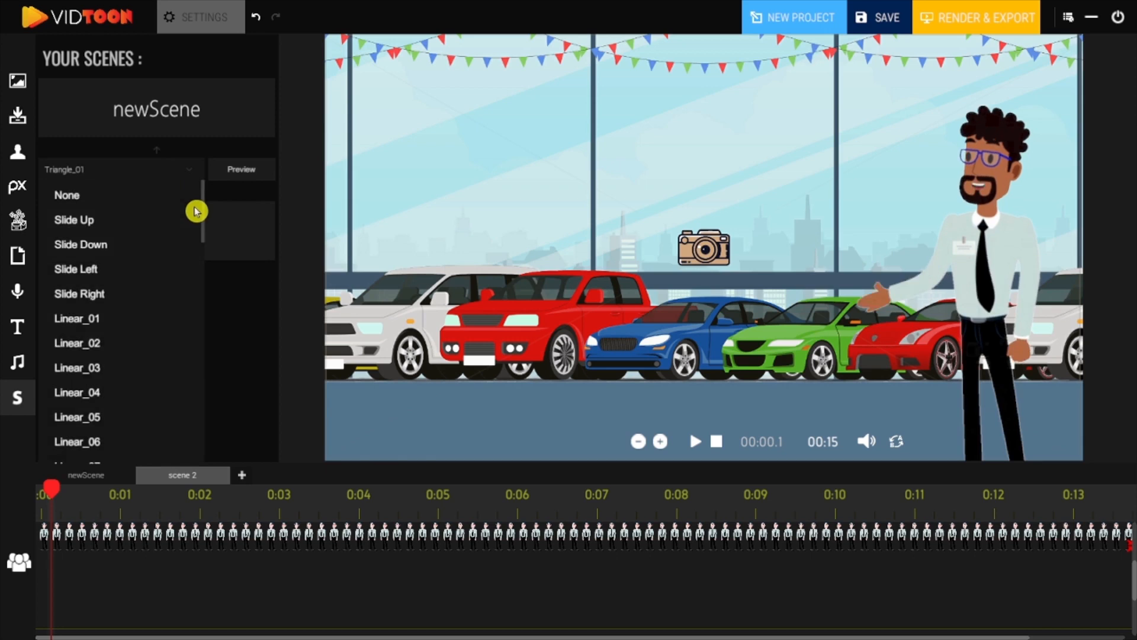
Change the scene transition to Diagonal Squares and preview it.
left_click(192, 170)
scroll(123, 267, "down", 15)
left_click(132, 263)
left_click(237, 171)
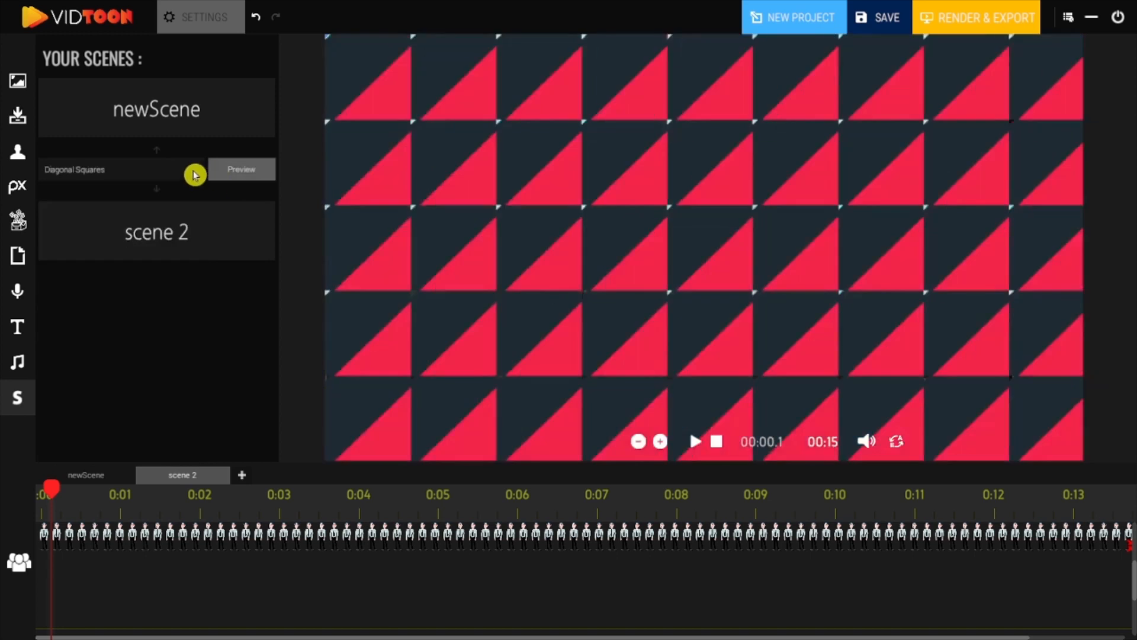
Change the scene transition to Hexagon and preview it.
left_click(193, 171)
scroll(114, 307, "down", 15)
left_click(115, 292)
left_click(224, 173)
Change the scene transition to Circles and preview it.
left_click(193, 170)
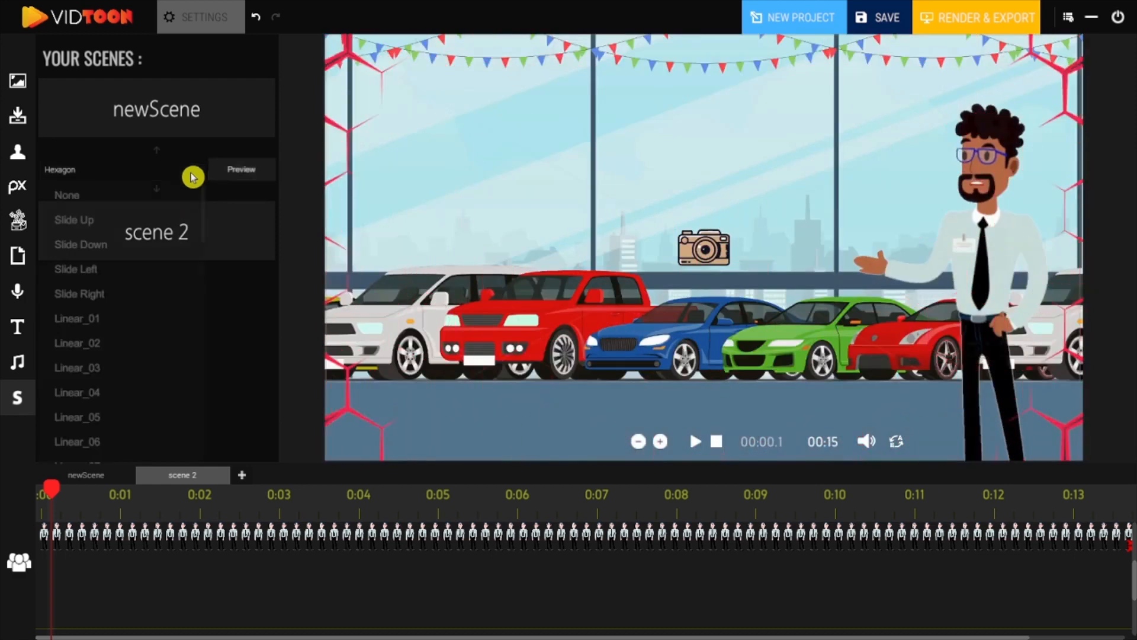
scroll(89, 248, "down", 15)
left_click(178, 240)
left_click(211, 172)
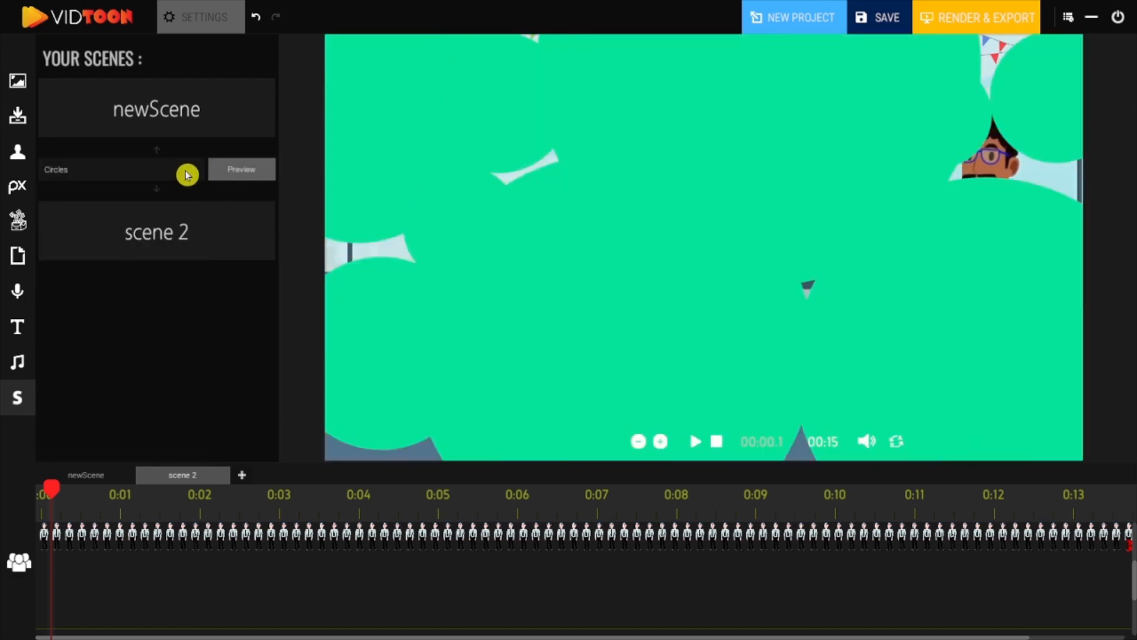
Change the scene transition to Swirl and preview it.
left_click(185, 172)
scroll(185, 439, "down", 5)
scroll(184, 440, "down", 5)
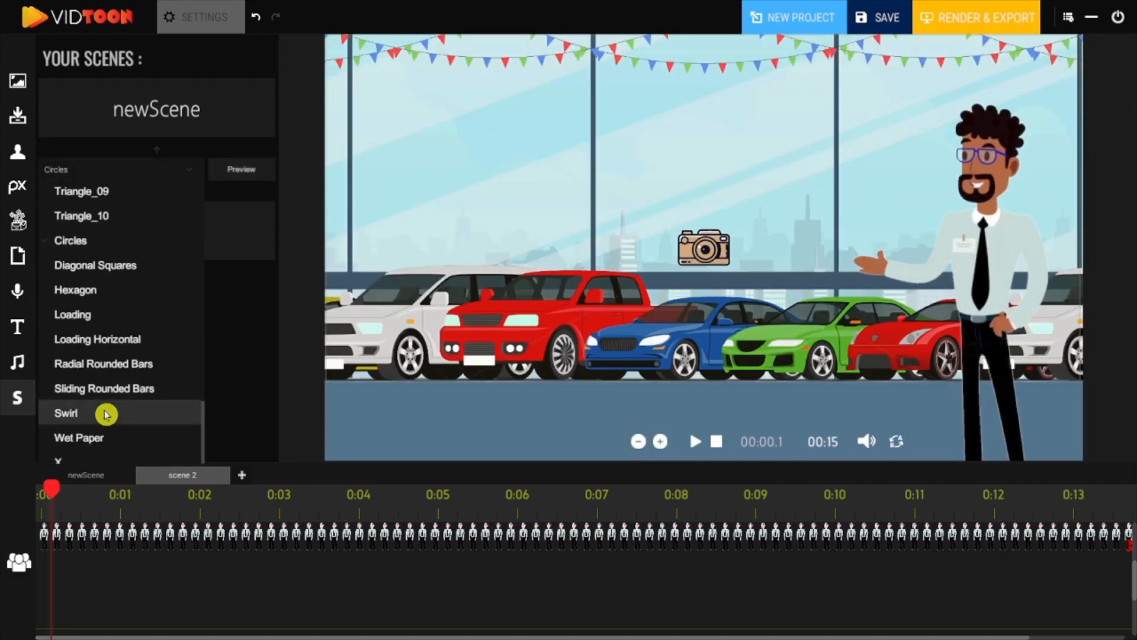
left_click(104, 411)
left_click(241, 171)
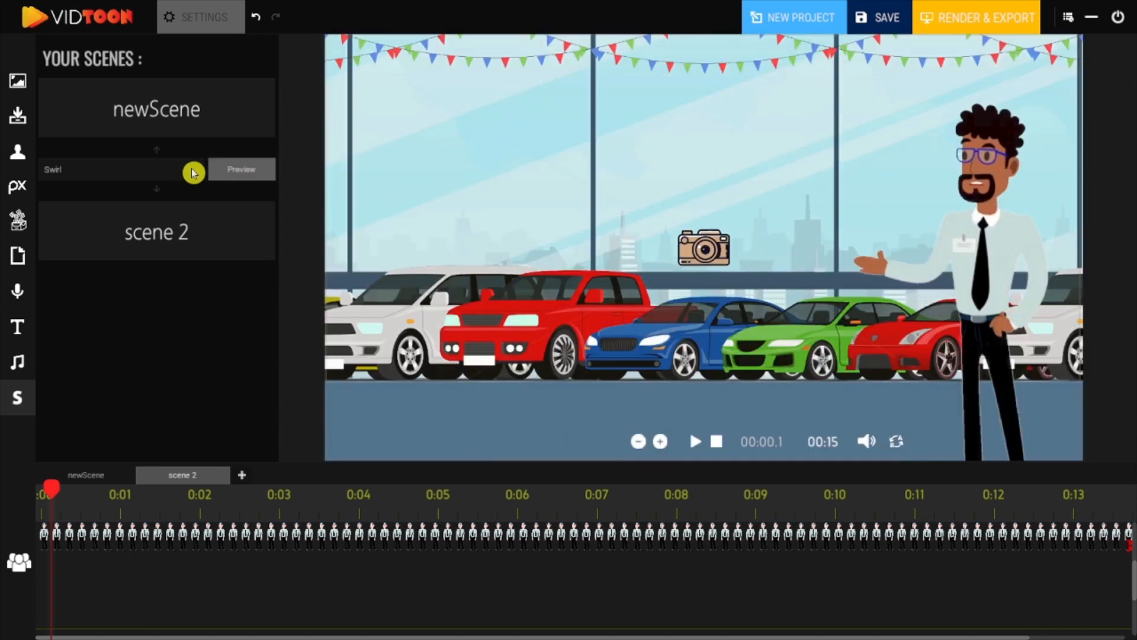
Change the scene transition to Wet Paper and preview it.
left_click(191, 173)
scroll(193, 389, "down", 10)
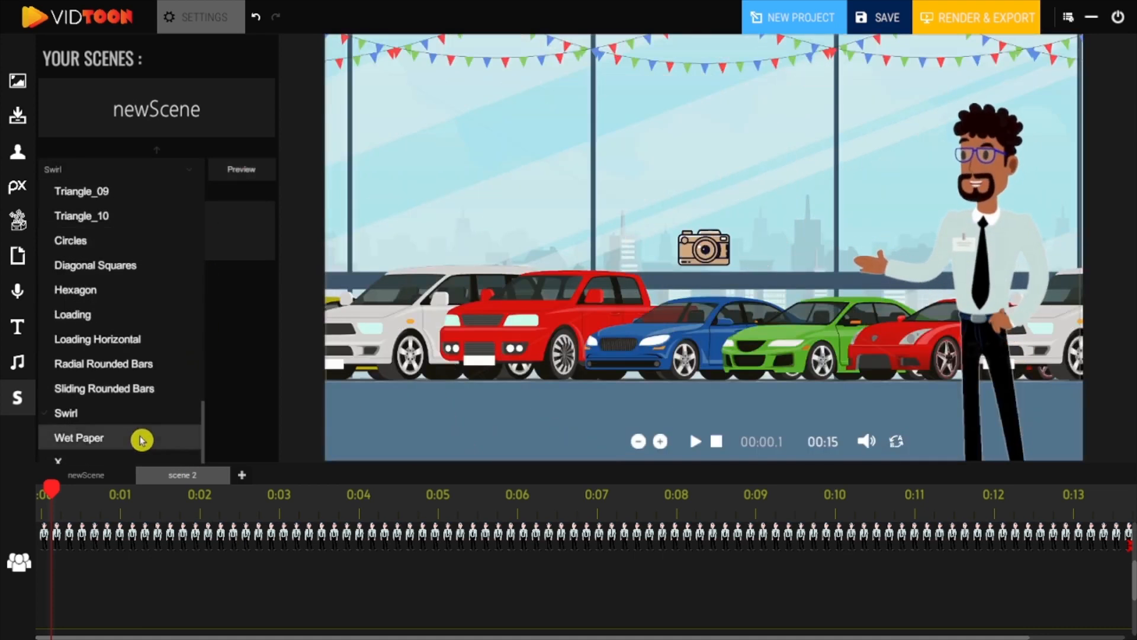
left_click(142, 439)
left_click(213, 174)
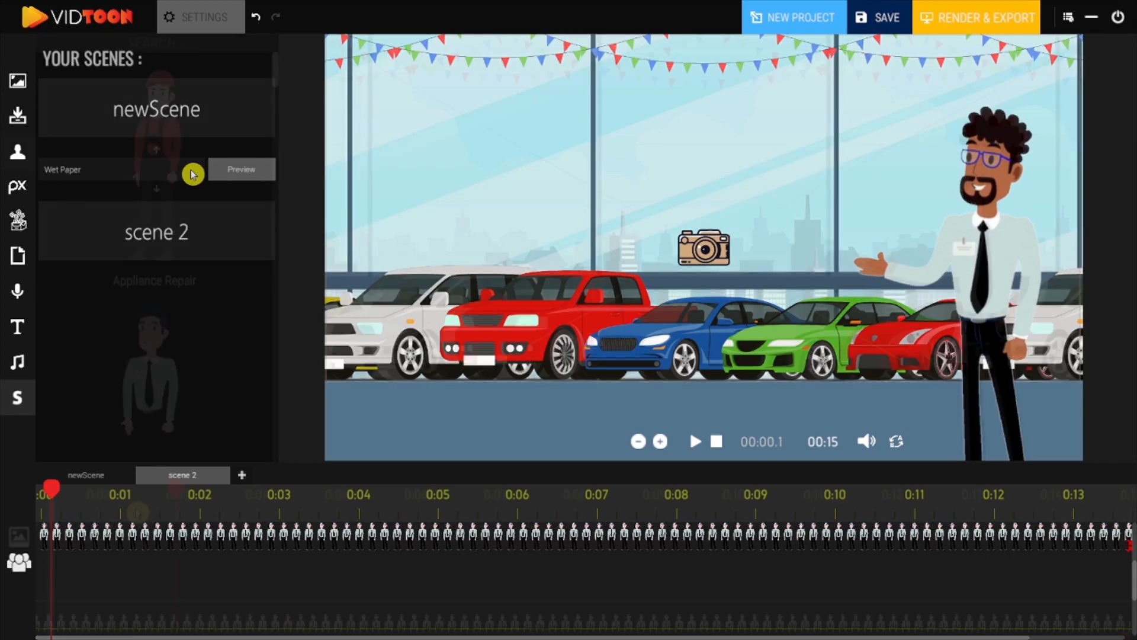
Save the project on the Desktop under the name Car die.
left_click(888, 20)
triple_click(450, 459)
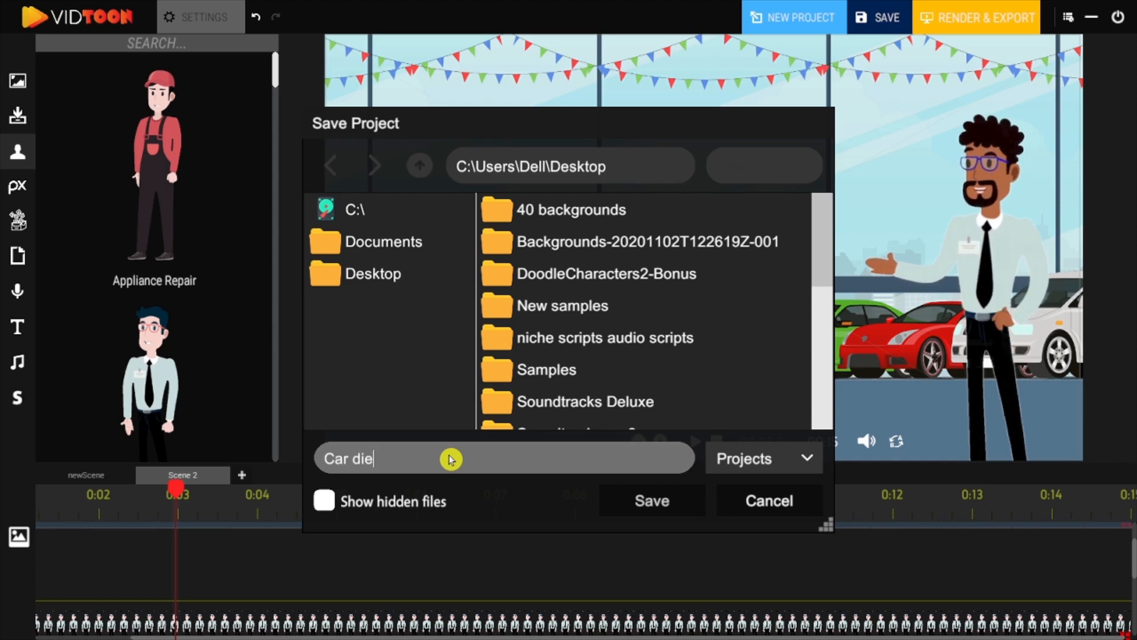
key("Return")
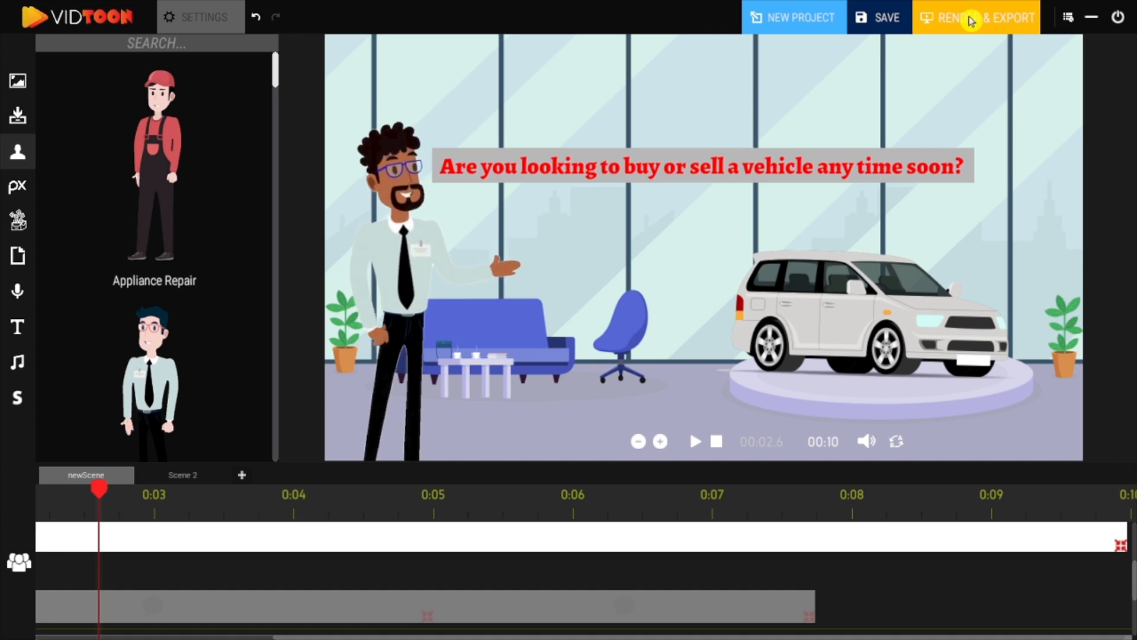
Render and export the video to the Desktop as Output.
left_click(971, 22)
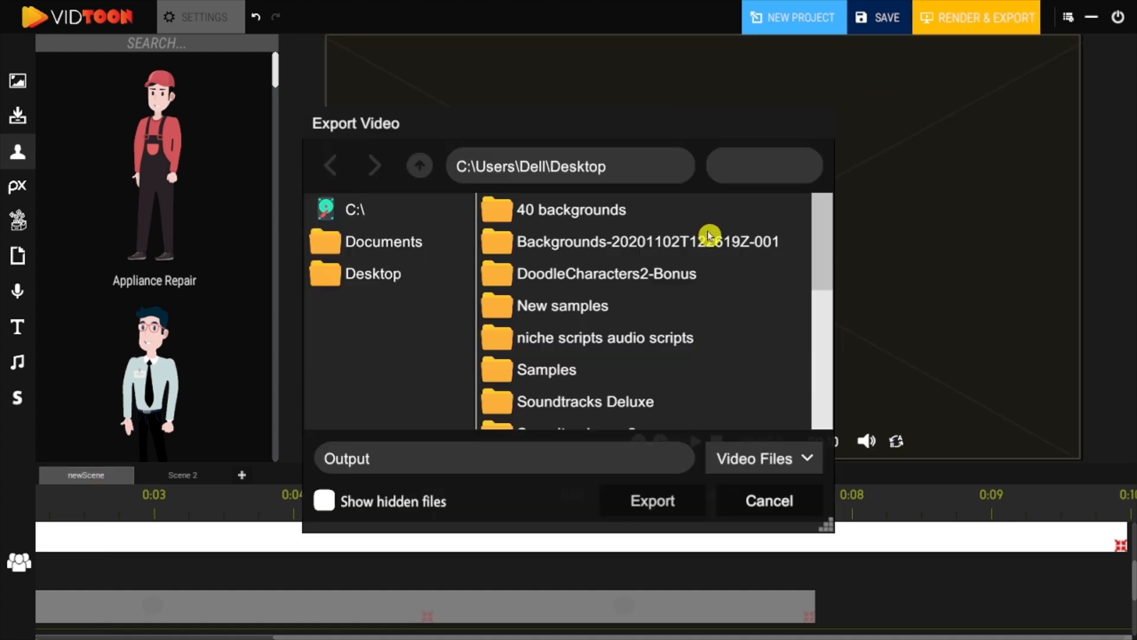
left_click(646, 497)
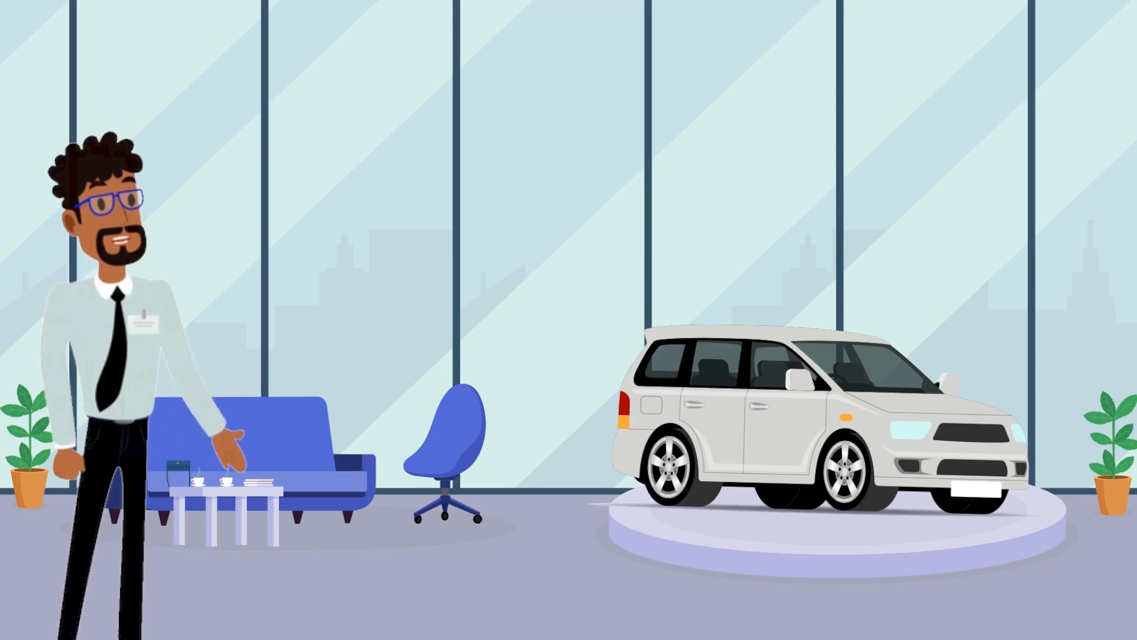